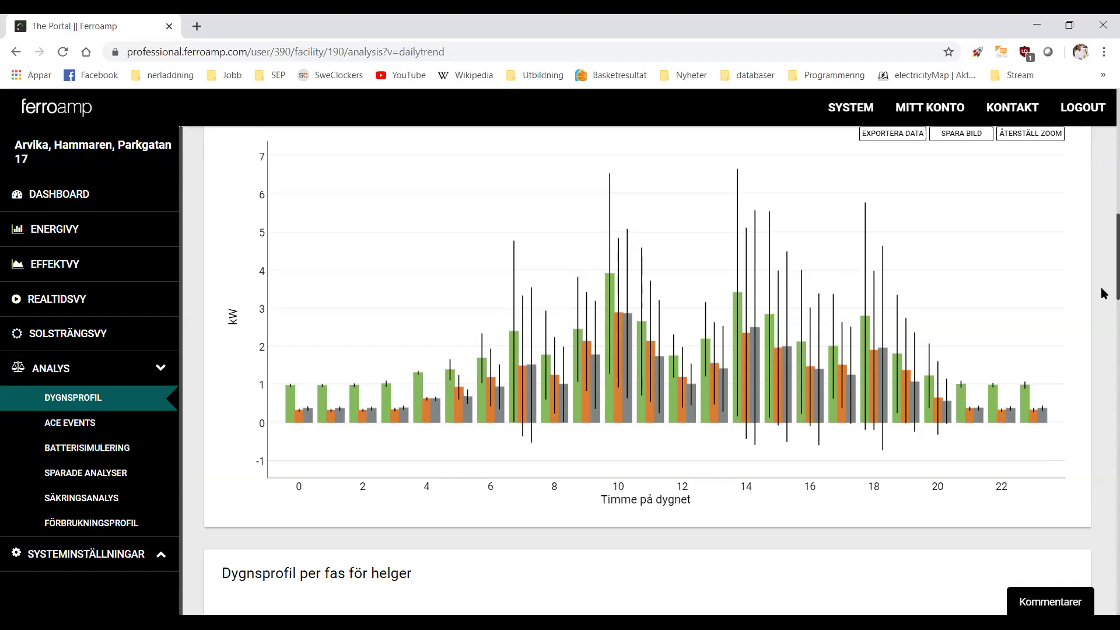
pyautogui.moveTo(1104, 284); pyautogui.dragTo(1104, 445)
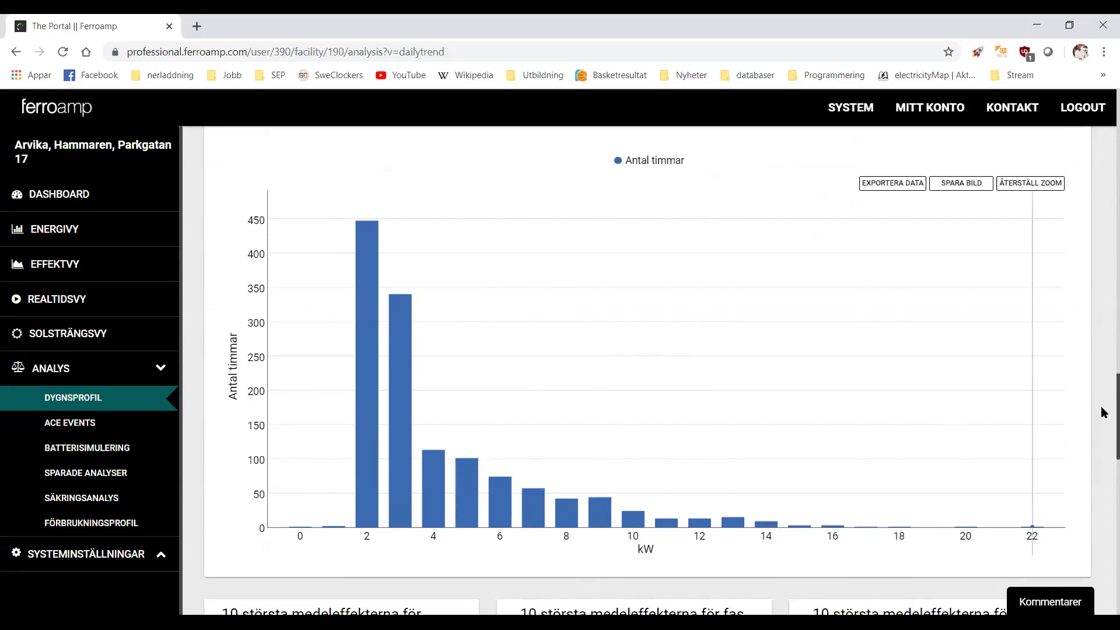
pyautogui.scroll(-7, 1102, 412)
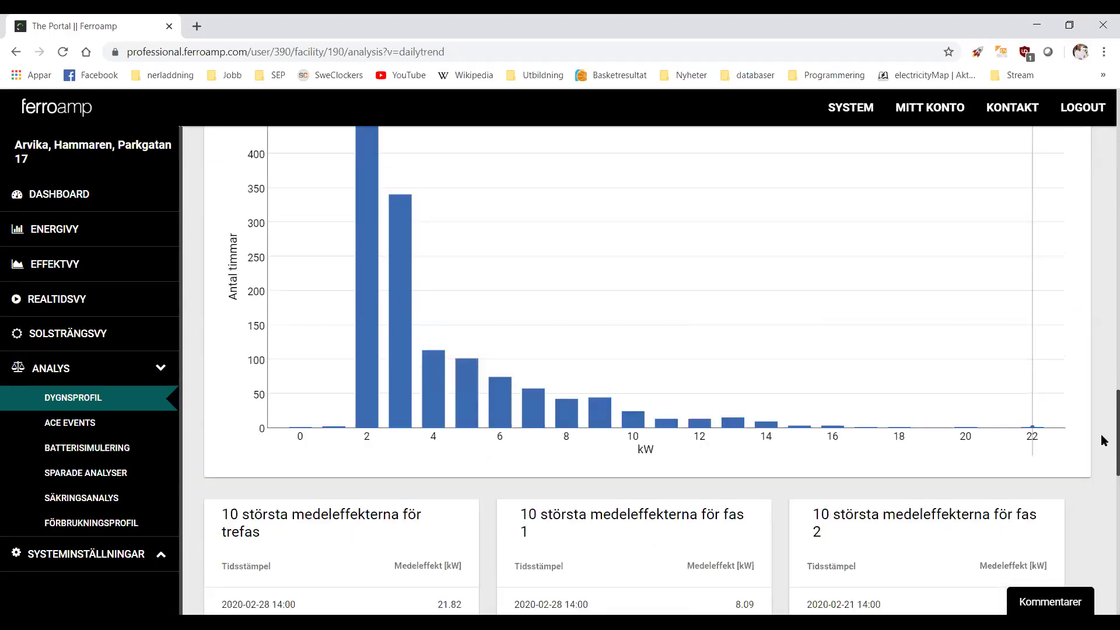
pyautogui.scroll(-1, 1101, 489)
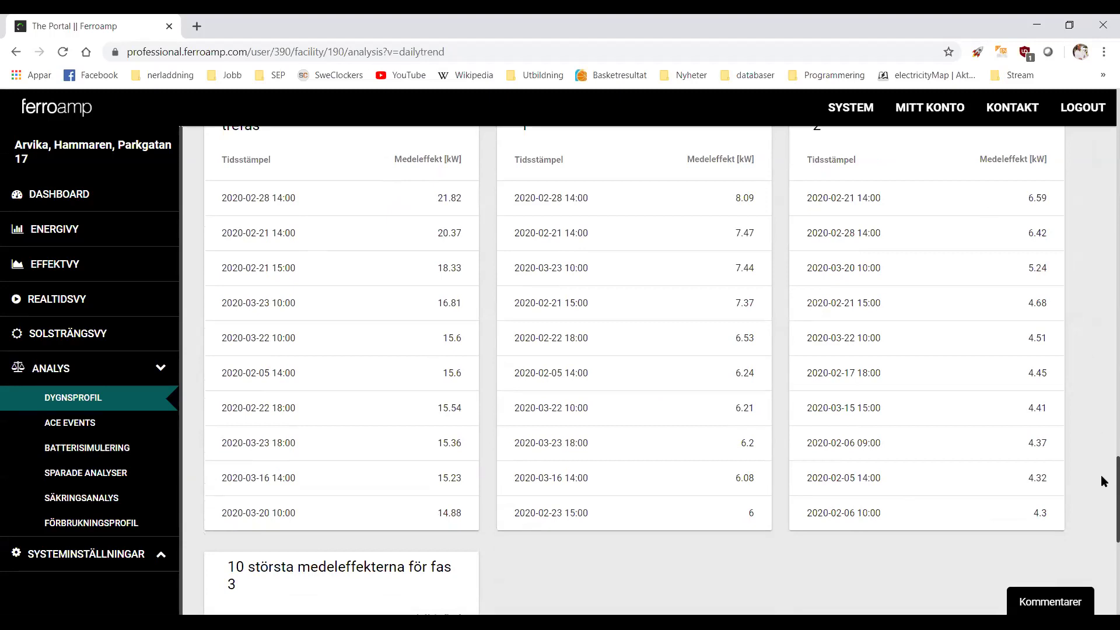
pyautogui.scroll(1, 1104, 479)
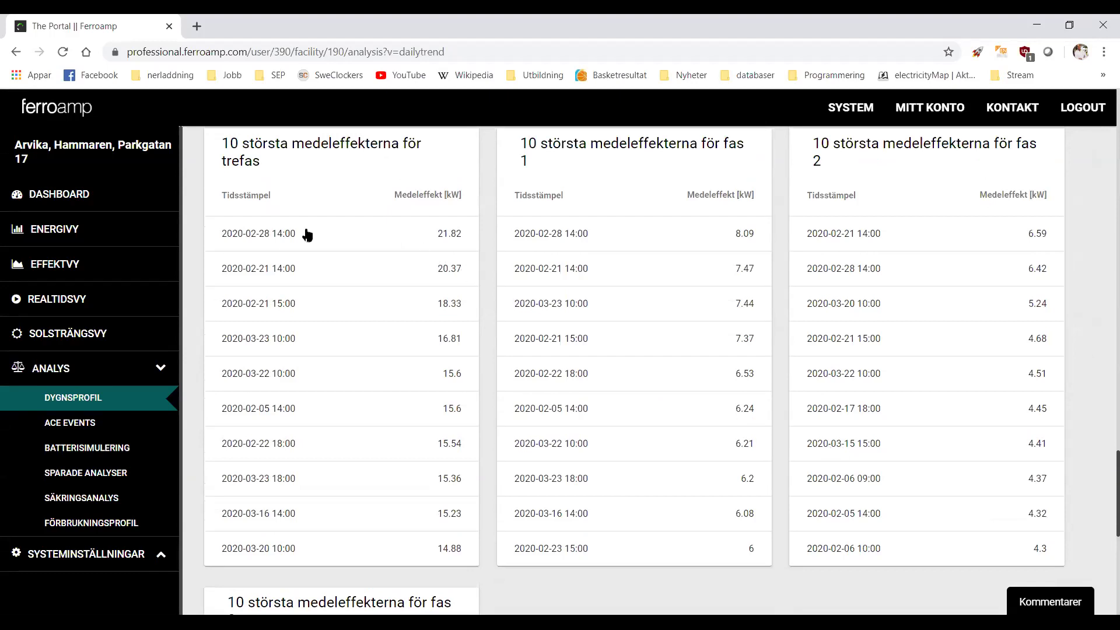
pyautogui.click(279, 237)
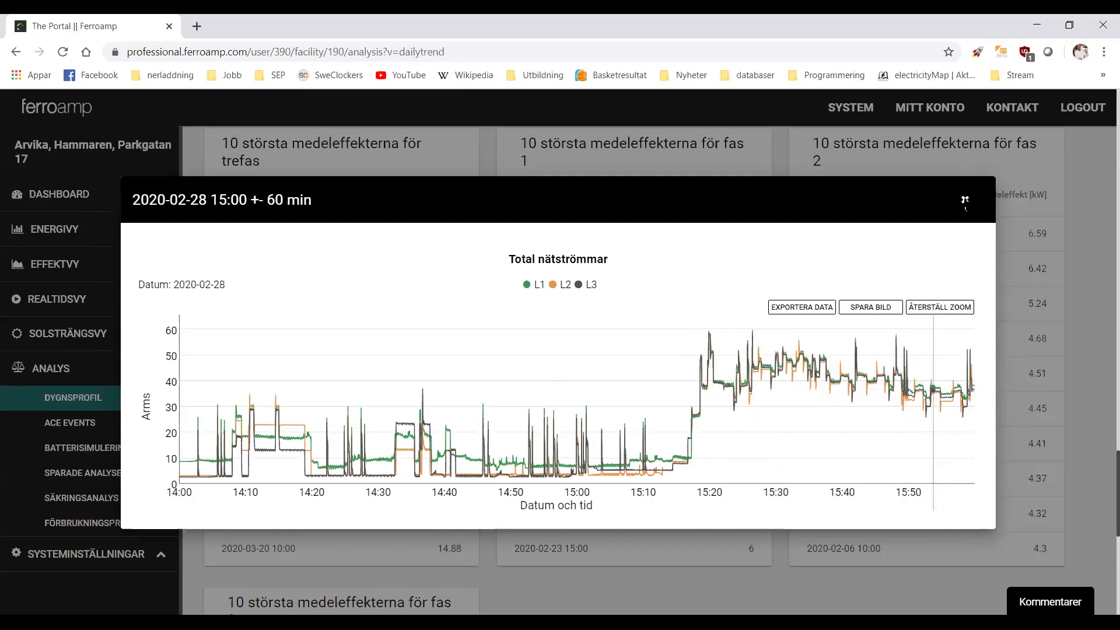
pyautogui.click(965, 200)
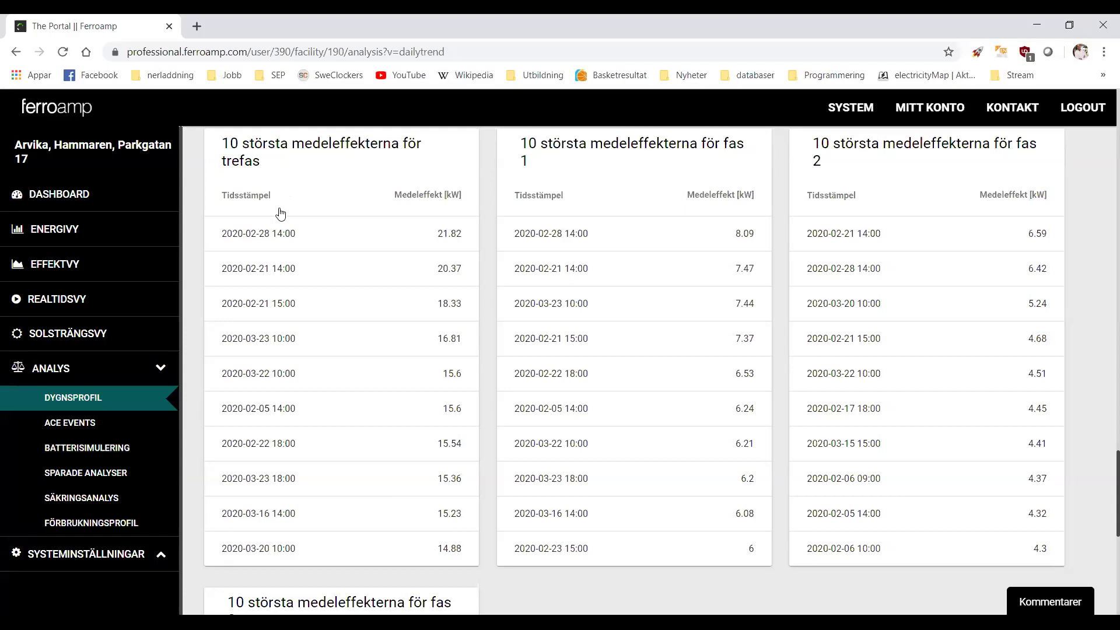
pyautogui.click(287, 235)
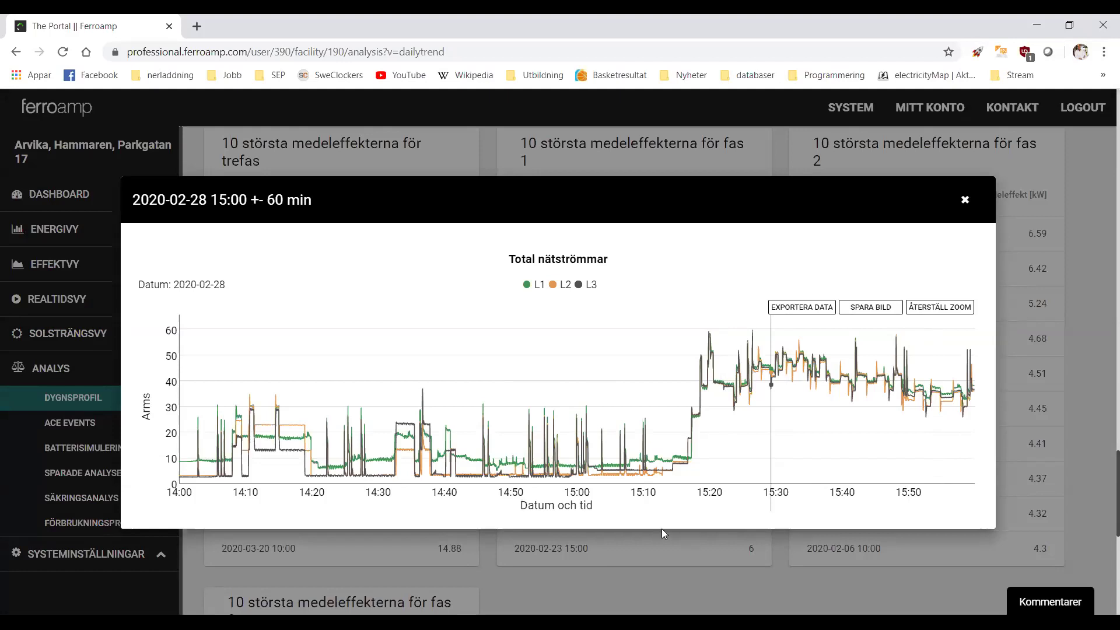
pyautogui.click(965, 199)
pyautogui.click(457, 261)
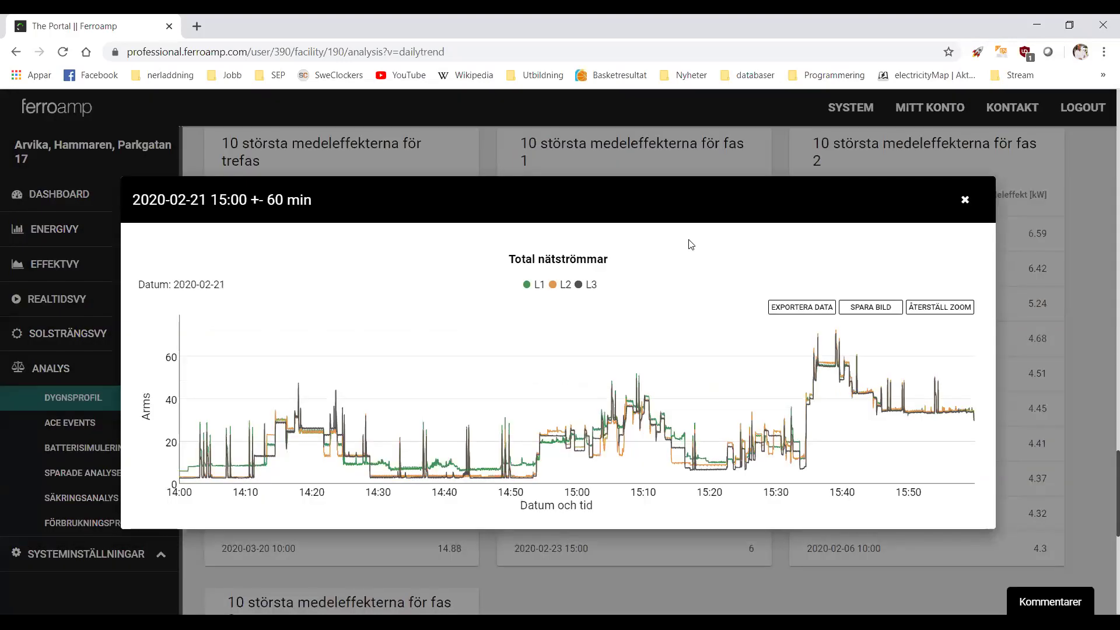
pyautogui.click(966, 201)
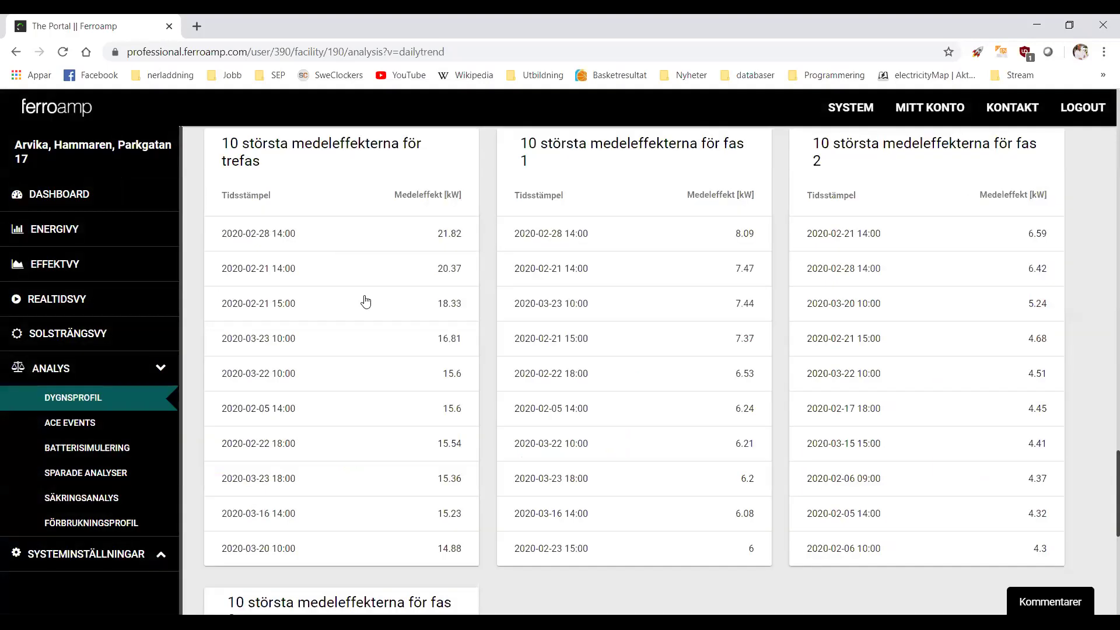
# - Show the Effektvy and magnify the production and consumption chart around the 22 March peak, from about 10:00 to 15:50
pyautogui.click(56, 268)
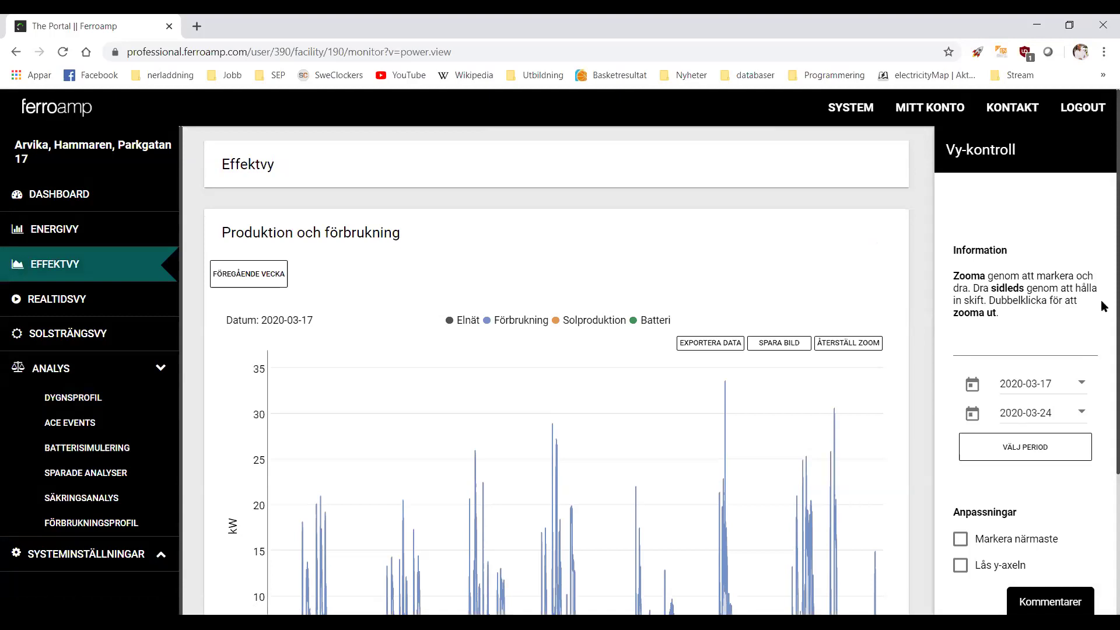
pyautogui.scroll(-2, 1100, 315)
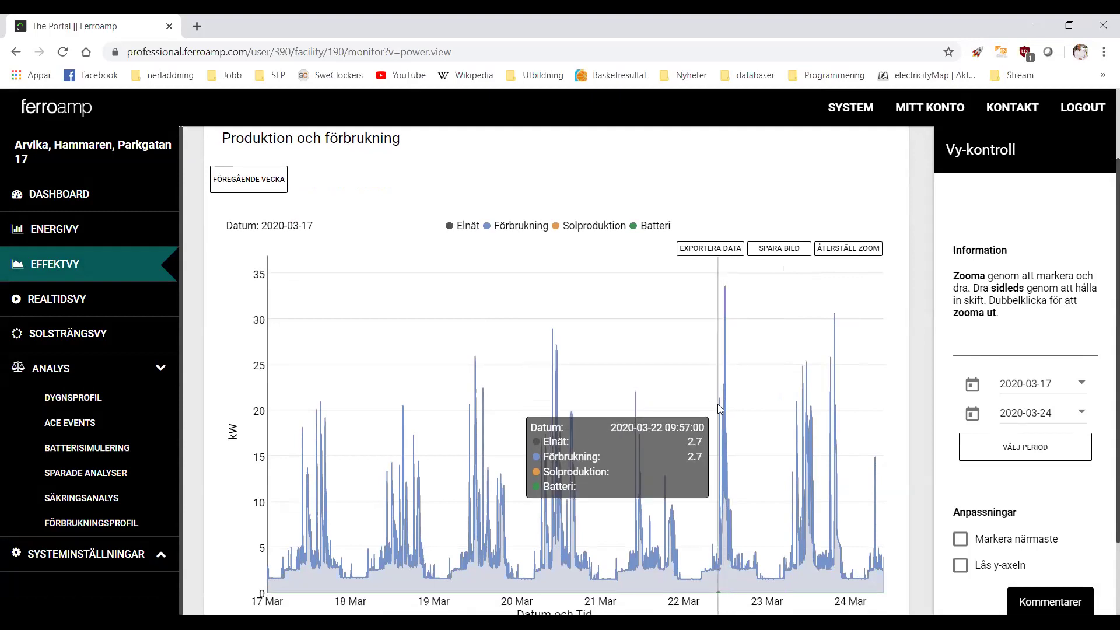
pyautogui.moveTo(716, 358); pyautogui.dragTo(738, 360)
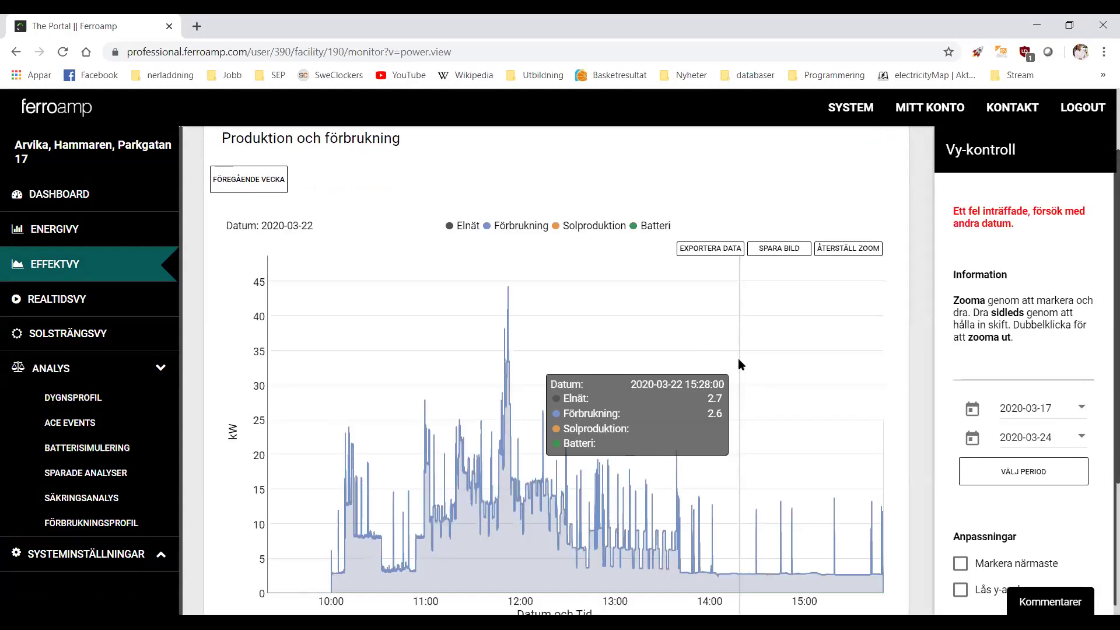
# - Open Batterisimulering and set the battery's nominal capacity to 11,5 kWh
pyautogui.click(97, 450)
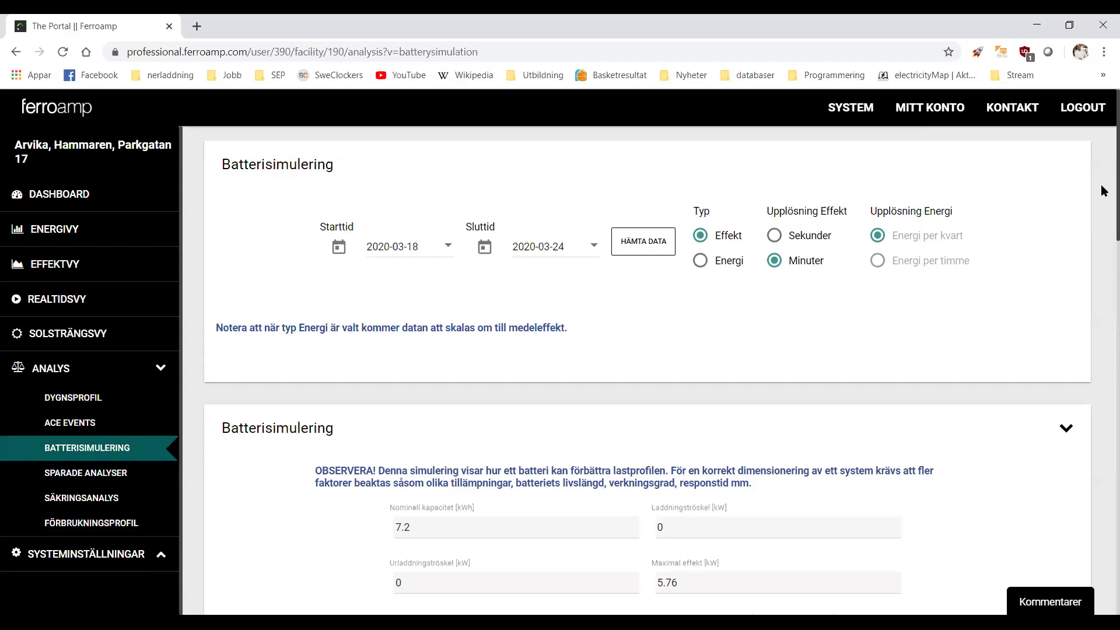
pyautogui.scroll(-10, 1102, 193)
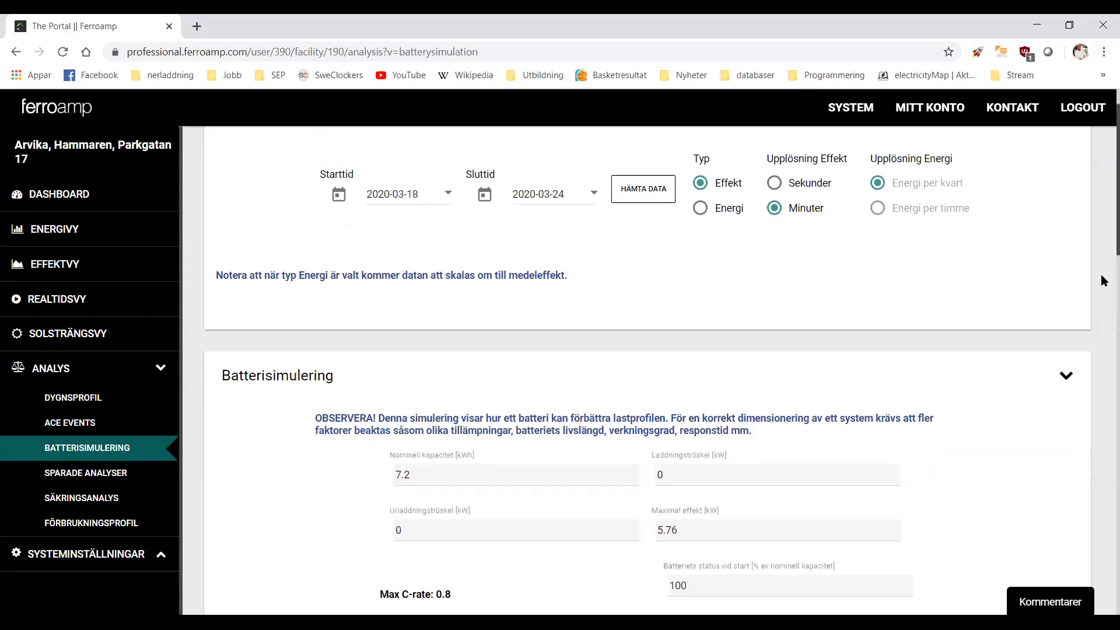
pyautogui.scroll(-2, 1102, 384)
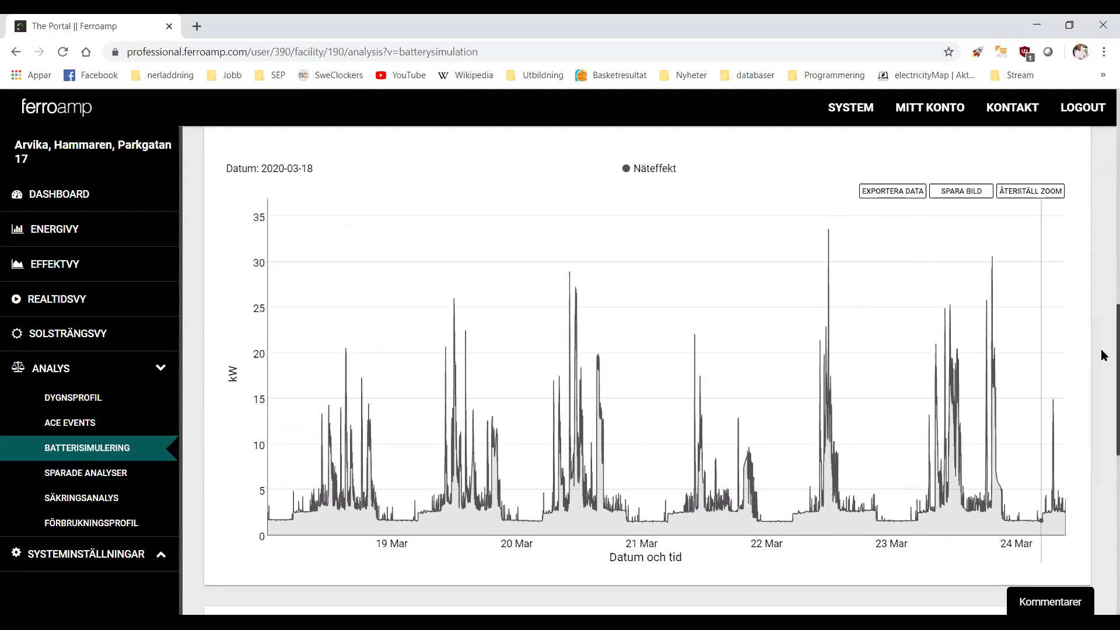
pyautogui.moveTo(1101, 350); pyautogui.dragTo(1102, 219)
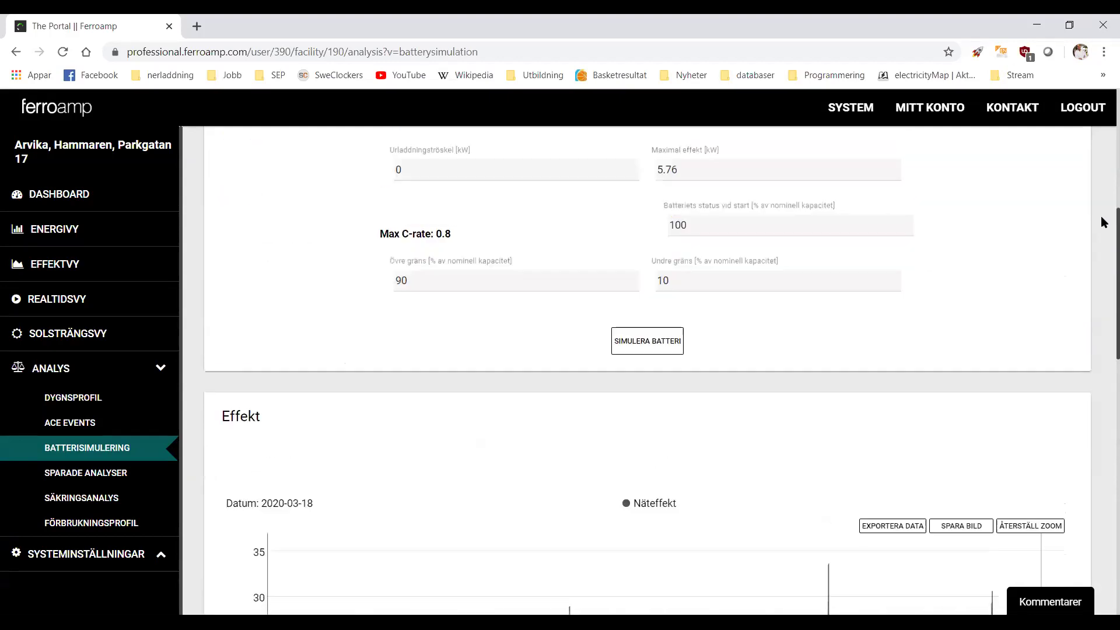
pyautogui.moveTo(437, 260); pyautogui.dragTo(382, 250)
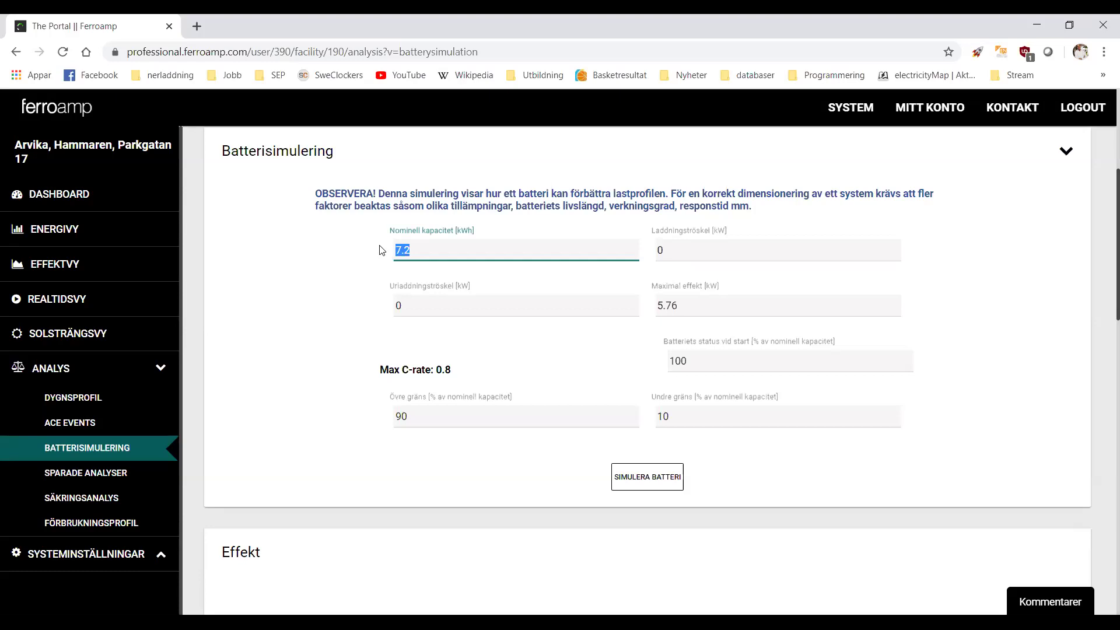
pyautogui.write('11,5')
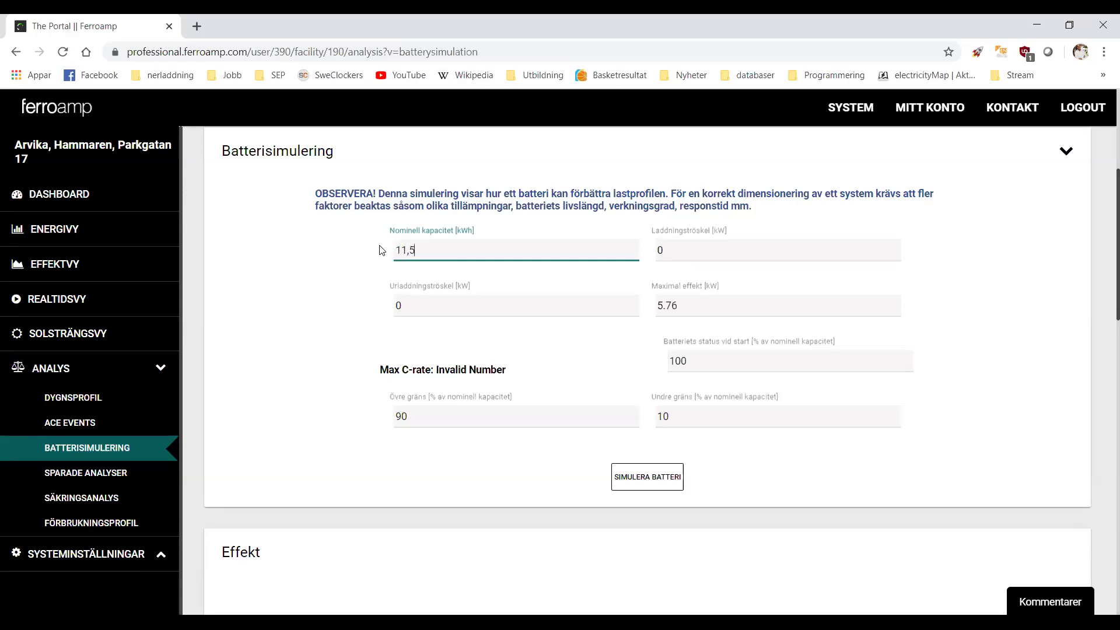
# - Set the simulated battery's maximum power to 11 kW
pyautogui.moveTo(703, 302); pyautogui.dragTo(649, 310)
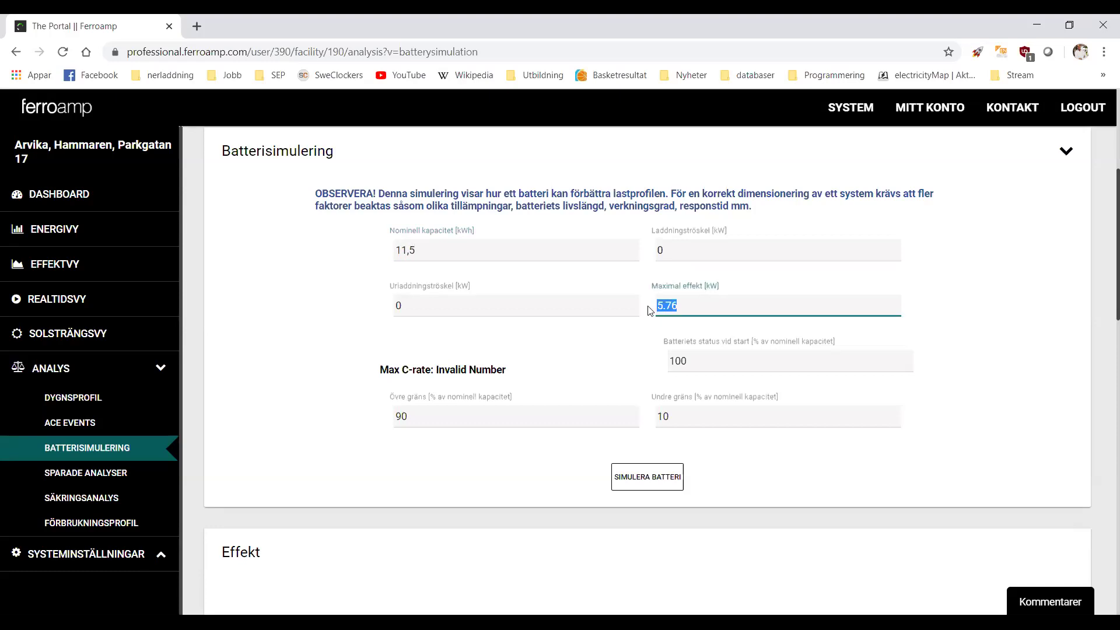
pyautogui.click(649, 309)
pyautogui.moveTo(670, 304); pyautogui.dragTo(656, 304)
pyautogui.press('BackSpace')
pyautogui.press('Delete')
pyautogui.write('11')
# - Set the battery's discharge threshold to 22 kW and its charge threshold to 21 kW
pyautogui.click(1102, 246)
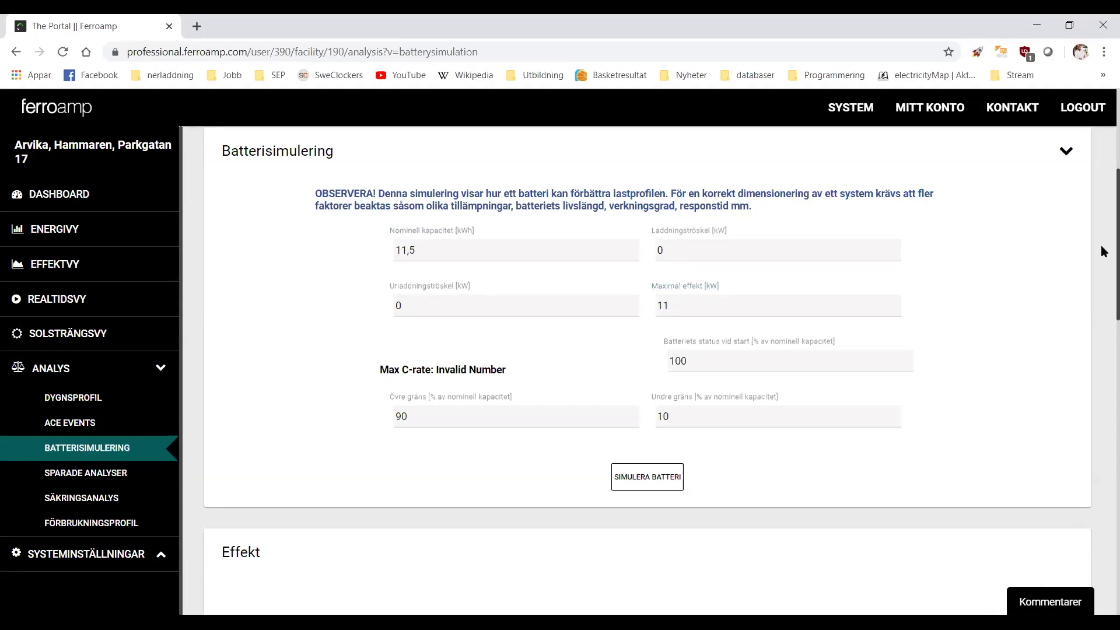
pyautogui.scroll(-9, 1100, 245)
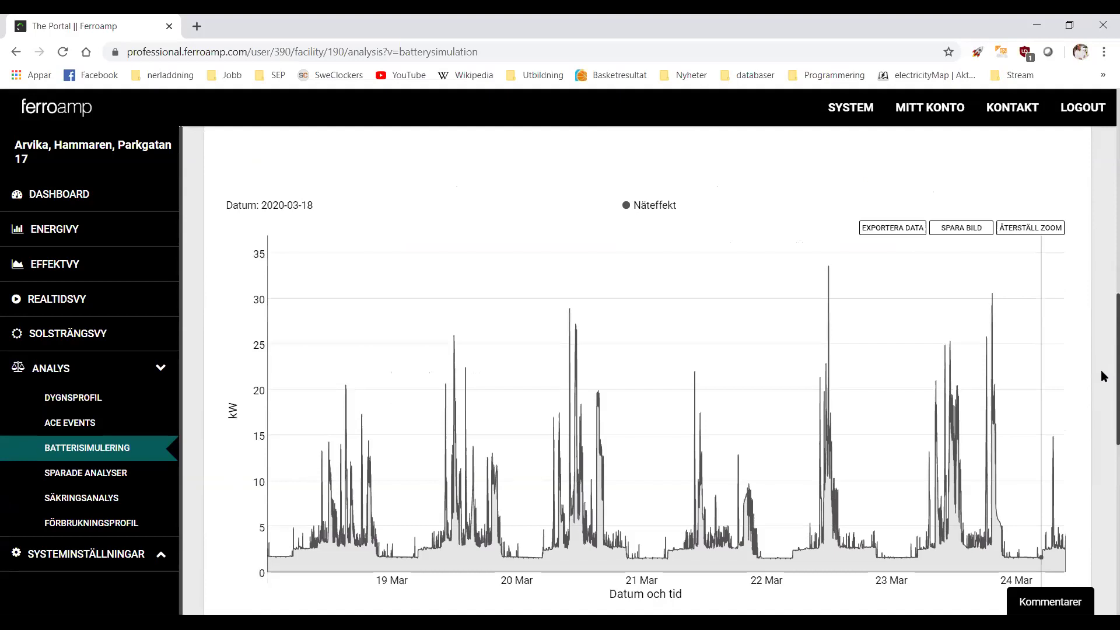
pyautogui.scroll(5, 1102, 376)
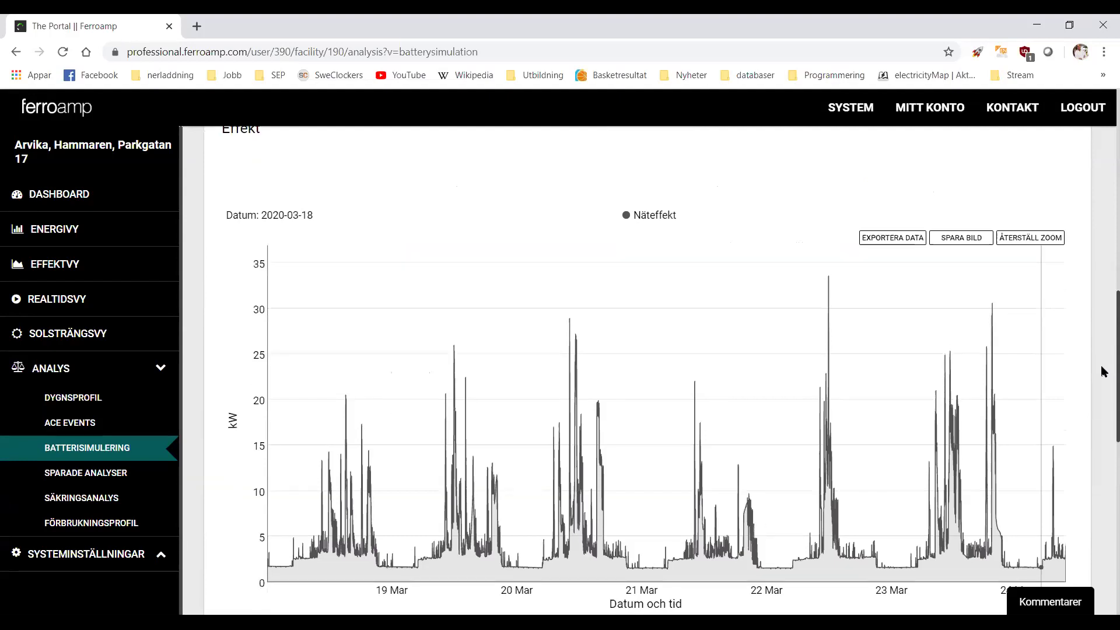
pyautogui.scroll(2, 1102, 275)
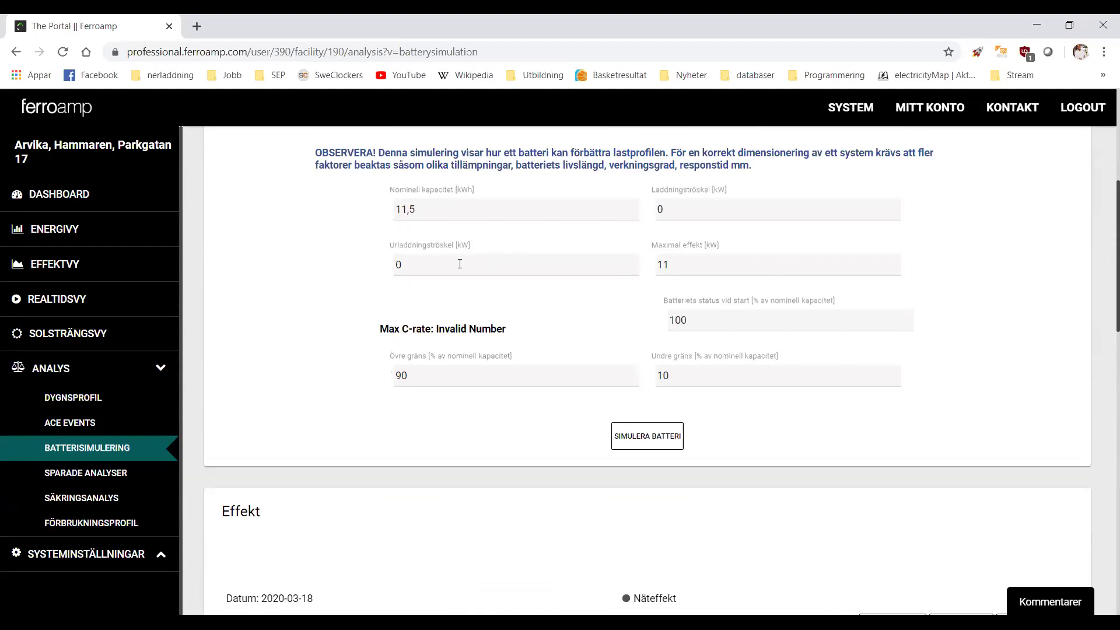
pyautogui.moveTo(460, 263); pyautogui.dragTo(380, 261)
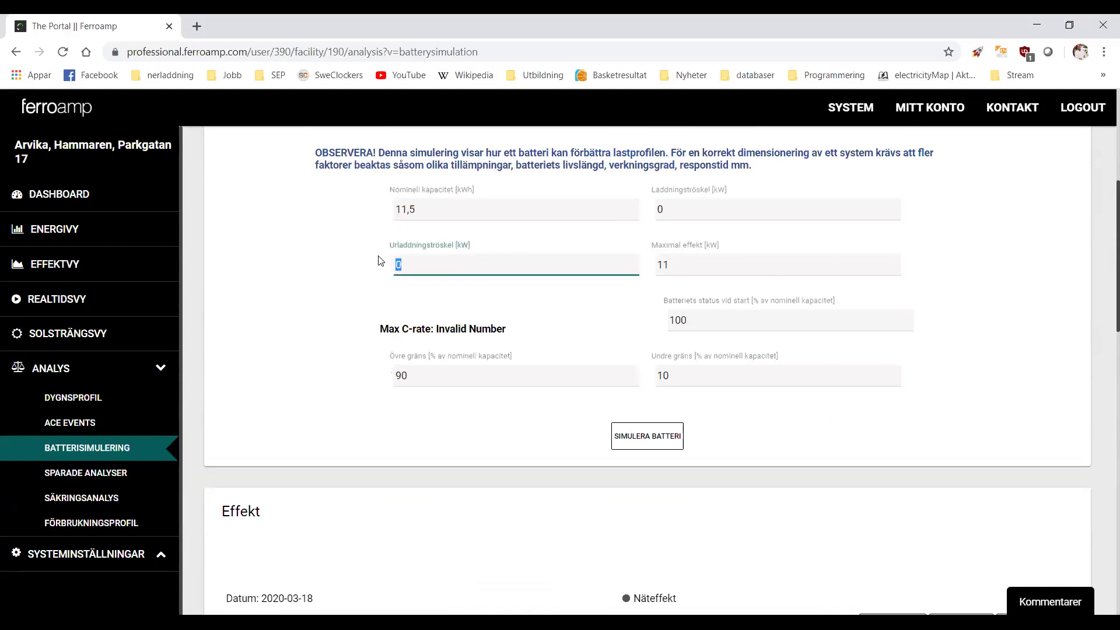
pyautogui.write('22')
pyautogui.moveTo(663, 209); pyautogui.dragTo(658, 210)
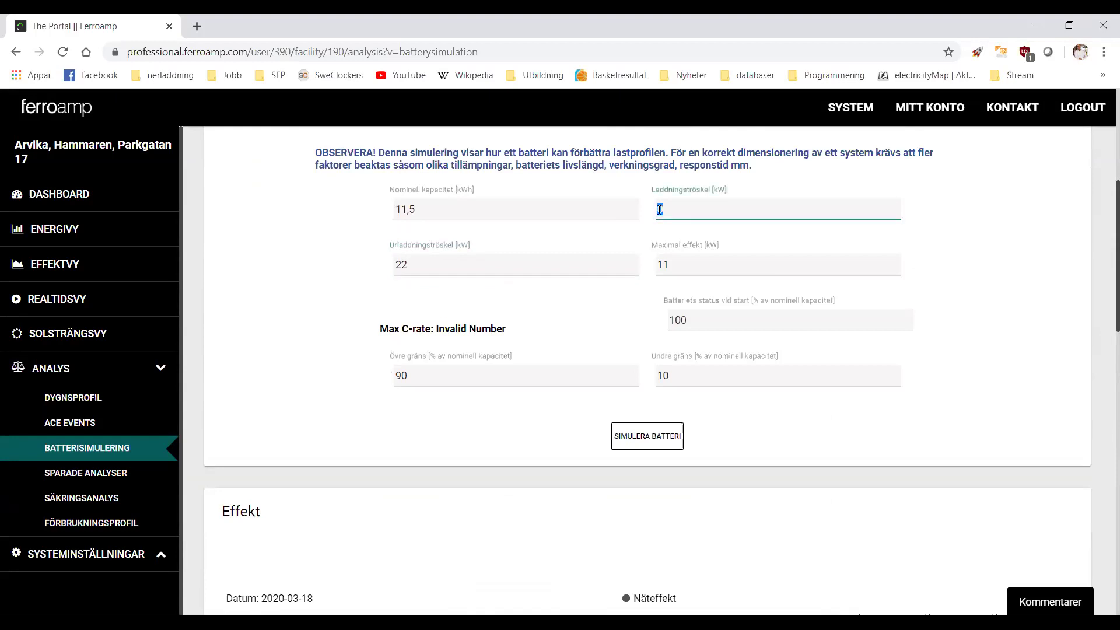
pyautogui.write('21')
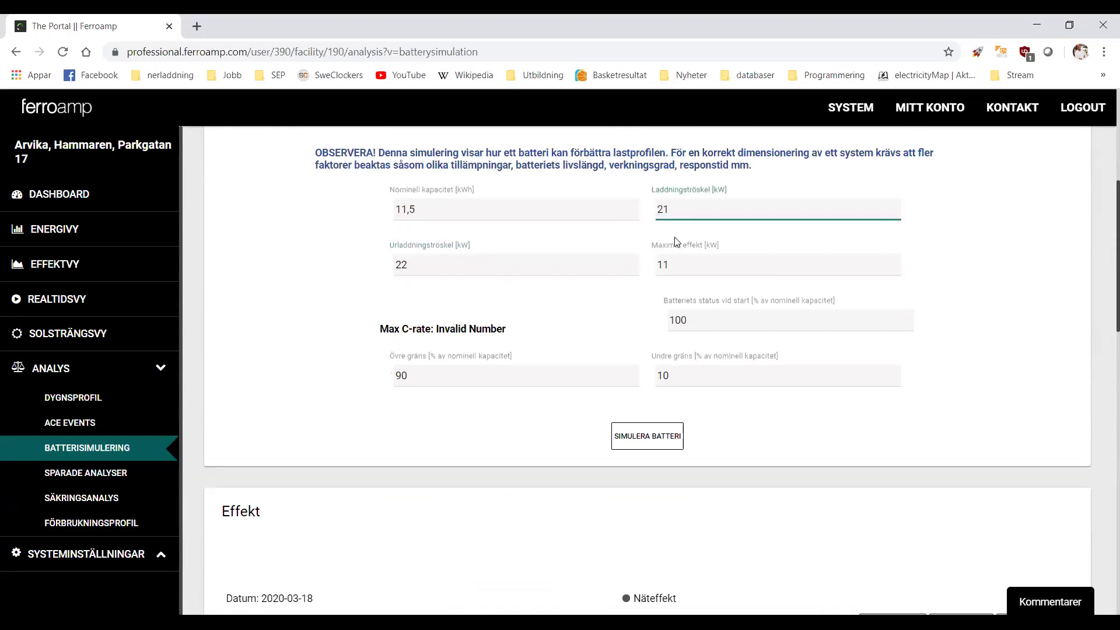
# - Run the battery simulation and examine the chart of grid power with and without the battery
pyautogui.click(683, 437)
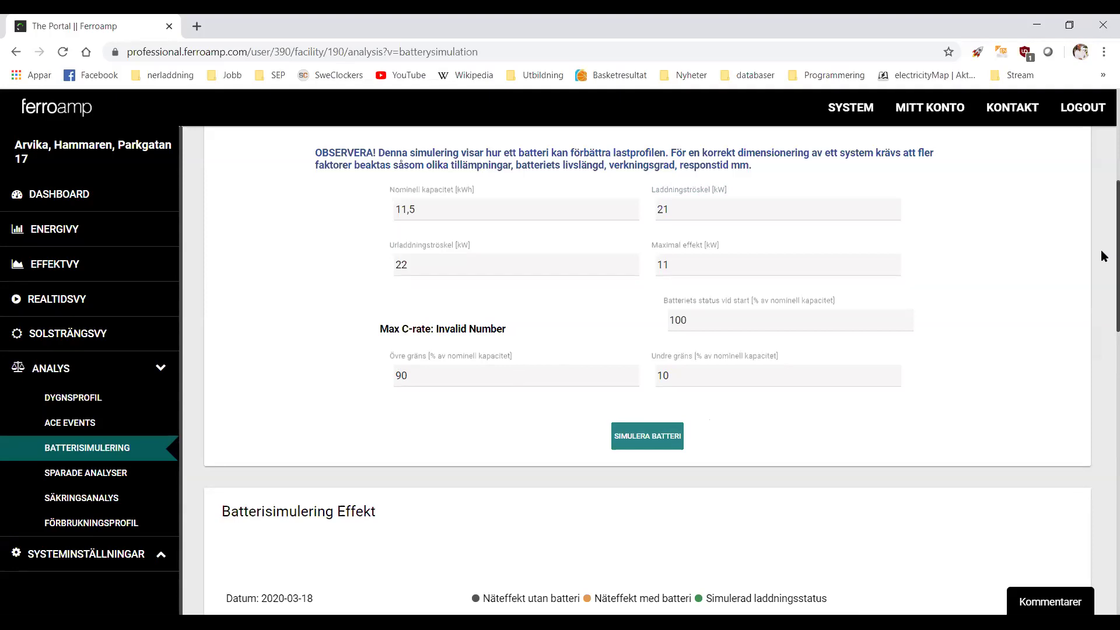
pyautogui.scroll(-6, 1100, 250)
pyautogui.scroll(-1, 1102, 363)
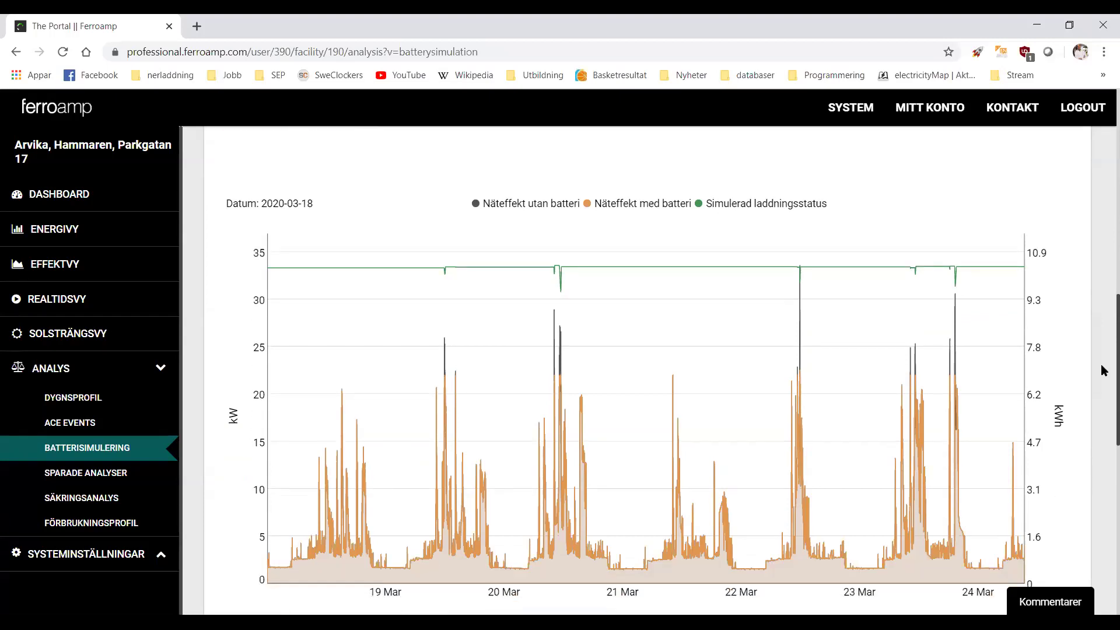
pyautogui.scroll(-1, 1100, 379)
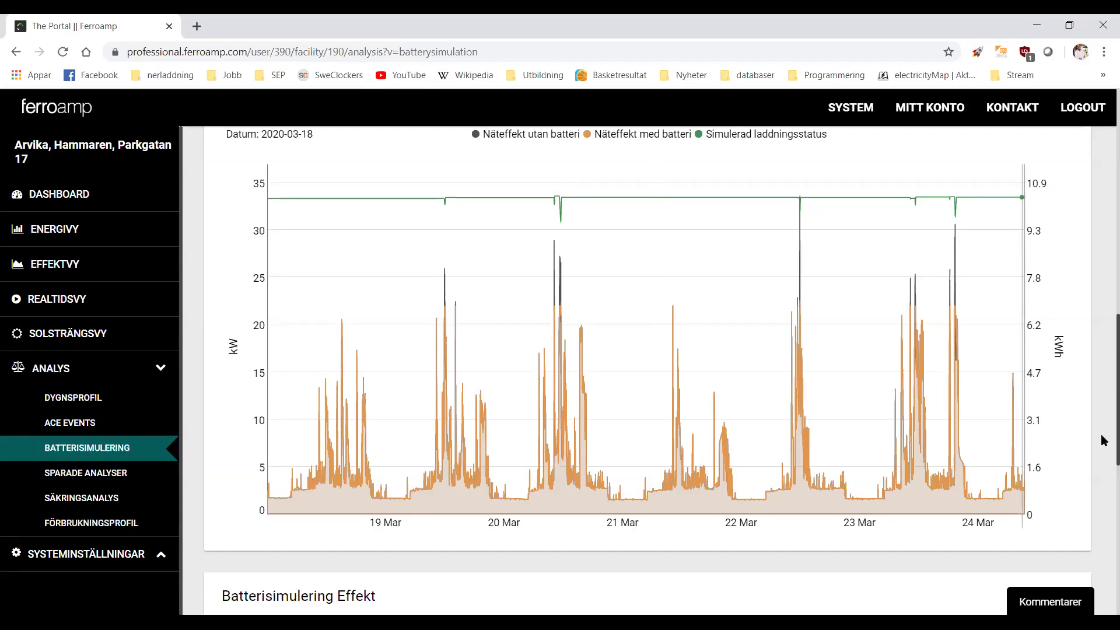
# - Fetch the simulation data again as type Energi at the resolution Energi per timme, and view the average grid power chart
pyautogui.scroll(10, 1103, 440)
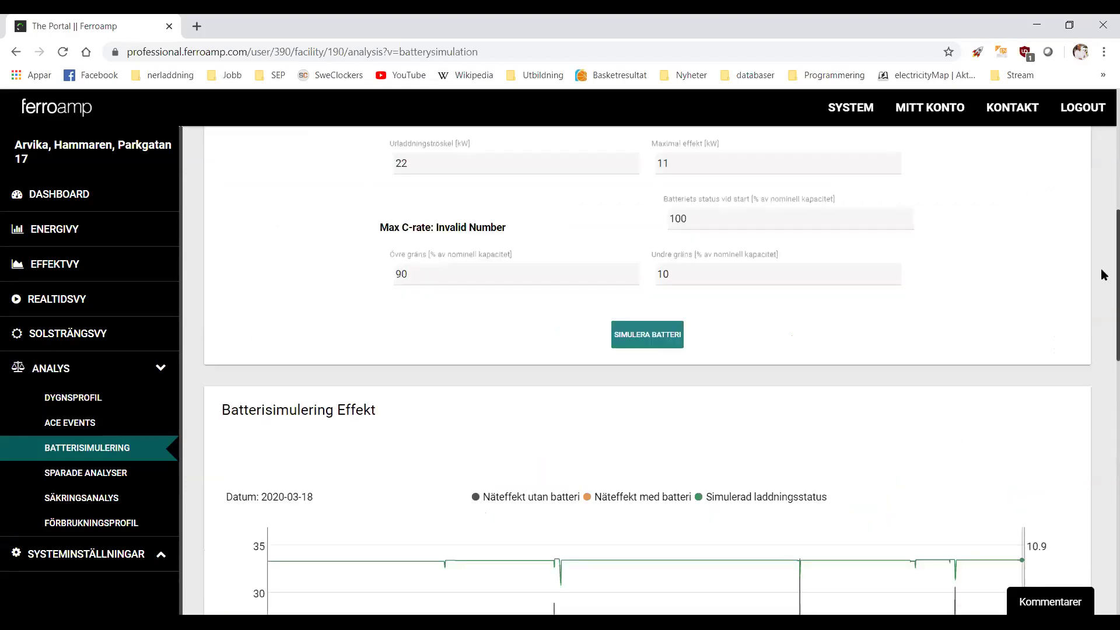
pyautogui.scroll(3, 1100, 211)
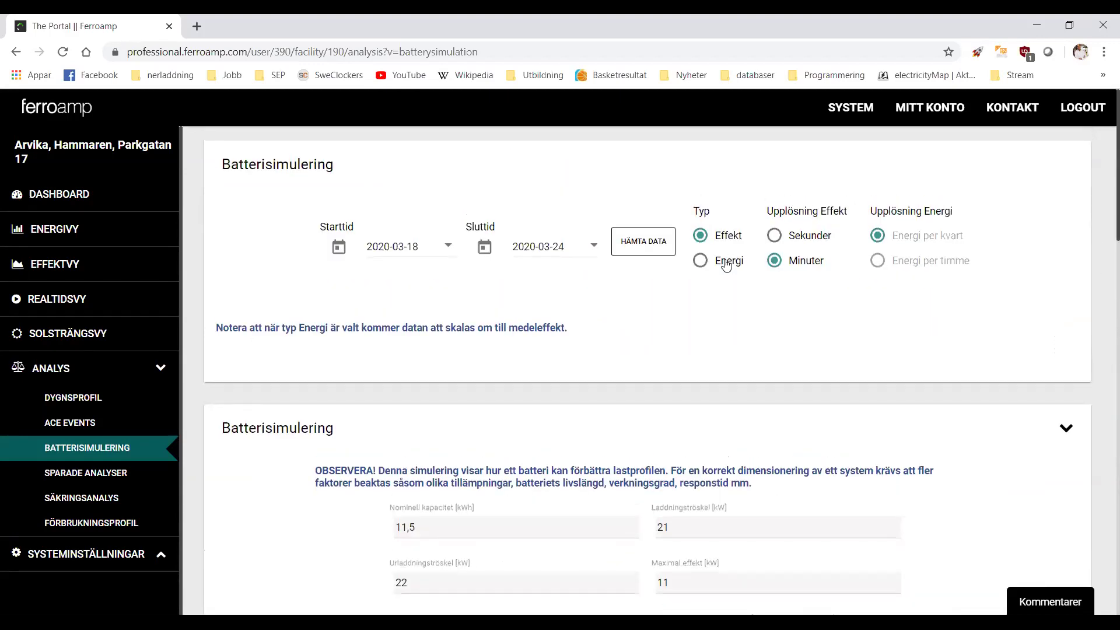
pyautogui.click(701, 261)
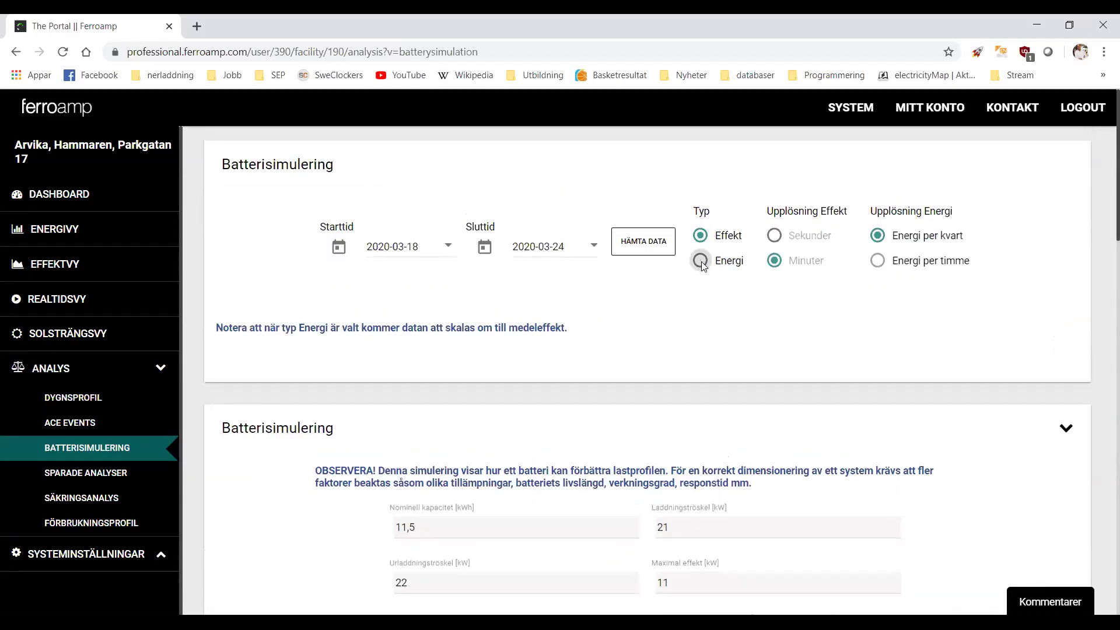
pyautogui.click(878, 261)
pyautogui.click(645, 249)
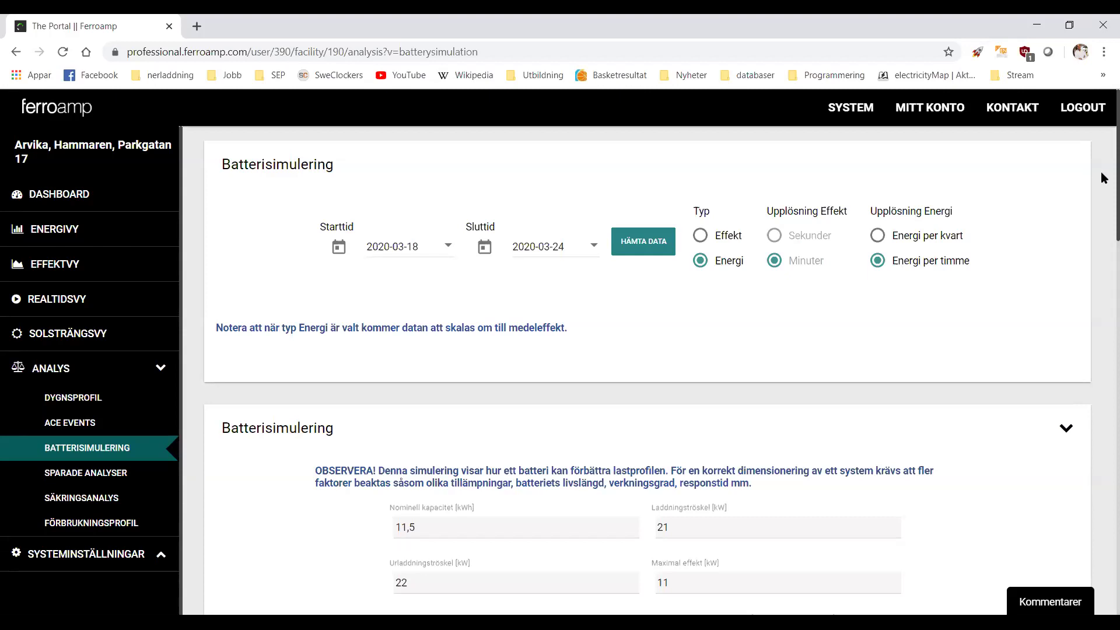
pyautogui.scroll(-6, 1101, 173)
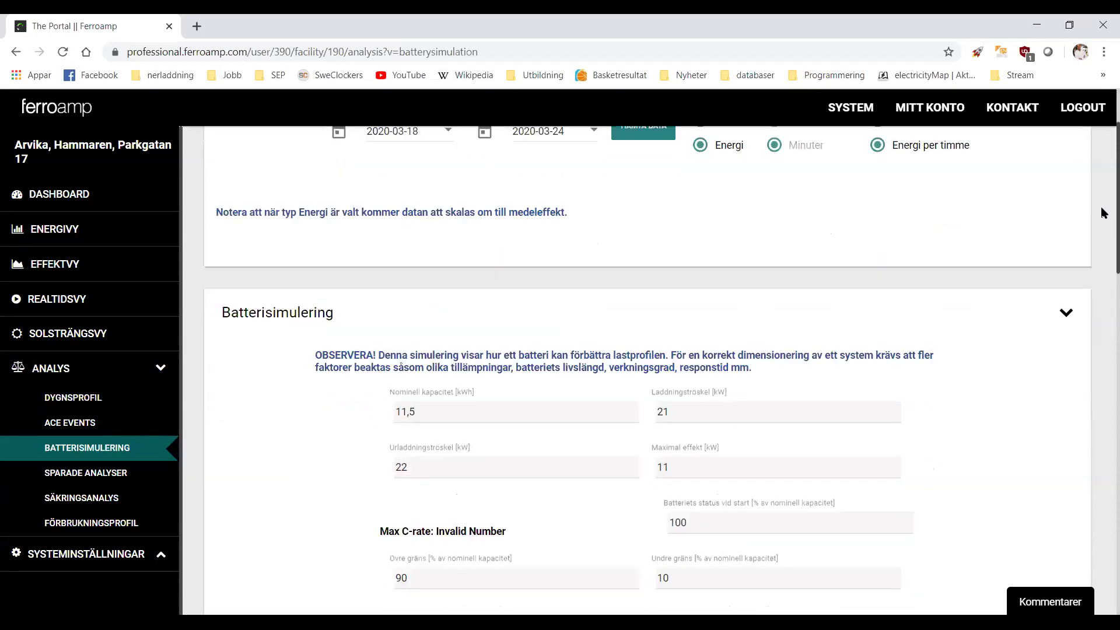
pyautogui.scroll(-7, 1101, 326)
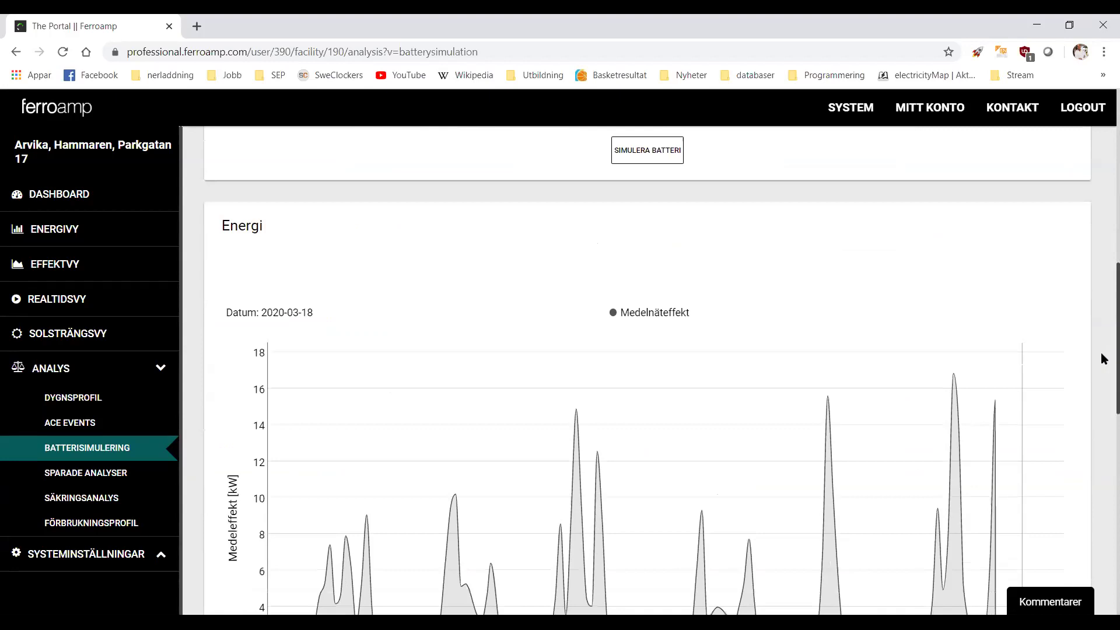
# - Examine the consumption peaks in the hourly average grid power chart and compare them with the battery simulation settings
pyautogui.scroll(10, 1102, 400)
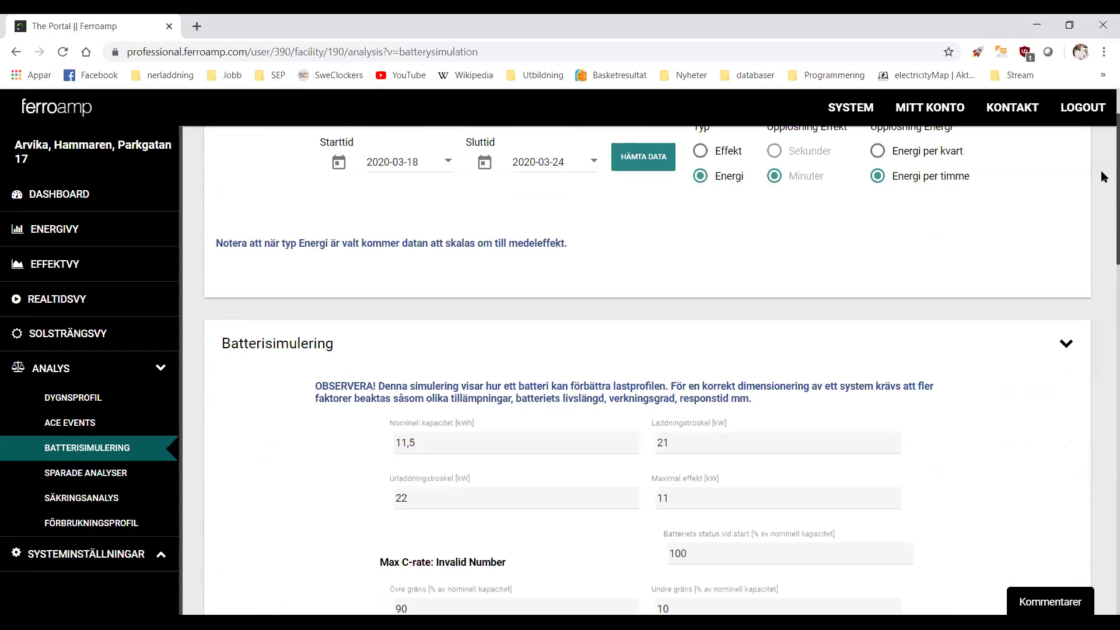
pyautogui.scroll(-15, 1102, 219)
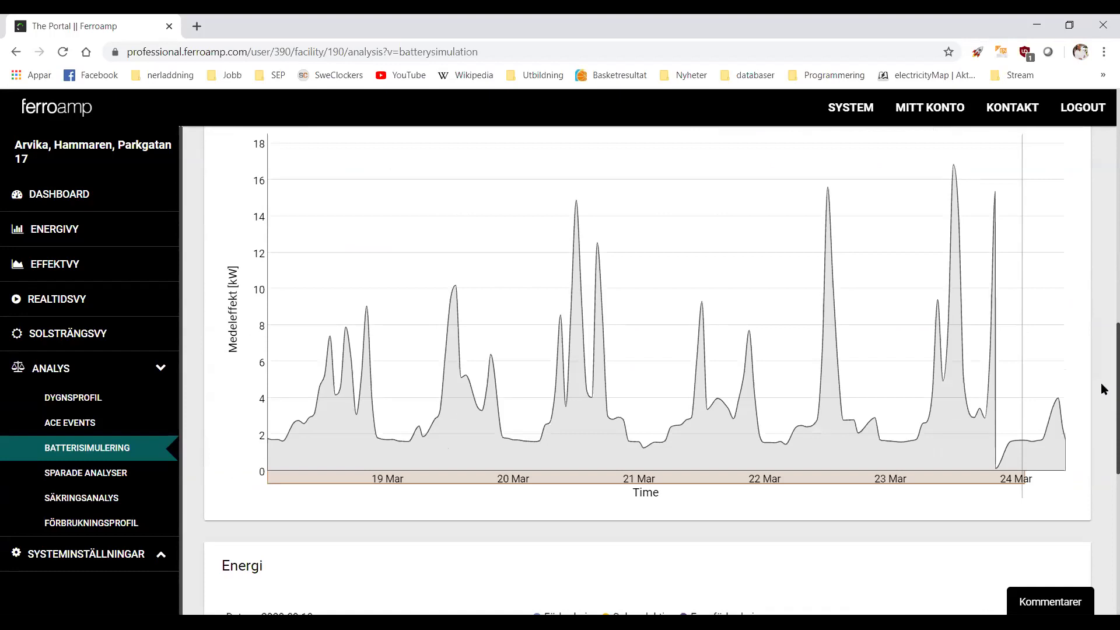
pyautogui.scroll(1, 1101, 383)
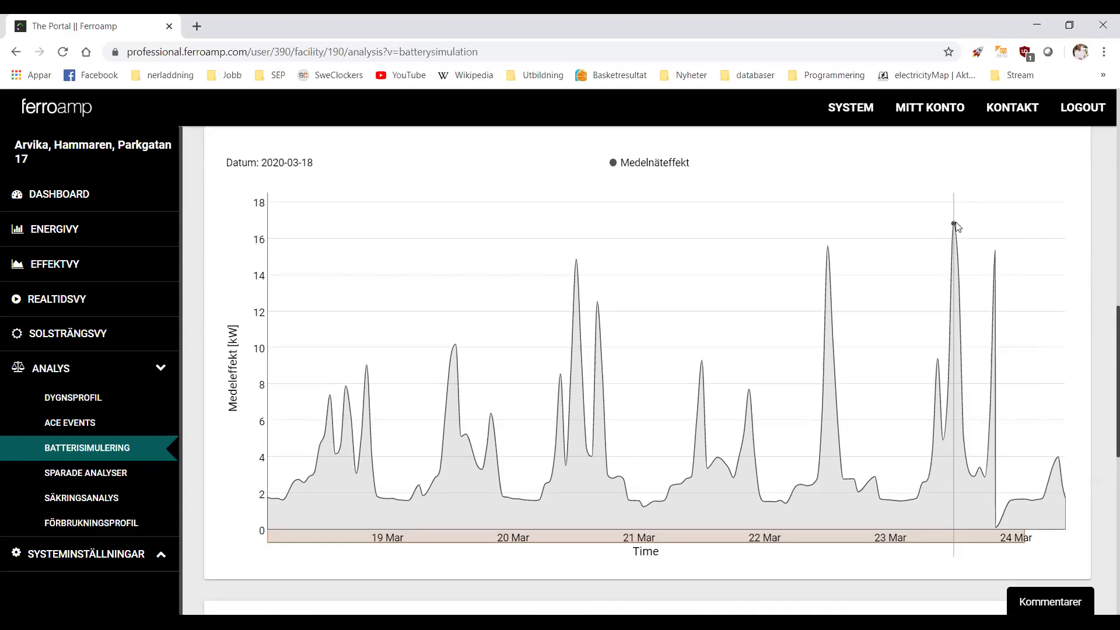
pyautogui.moveTo(1101, 332); pyautogui.dragTo(1100, 196)
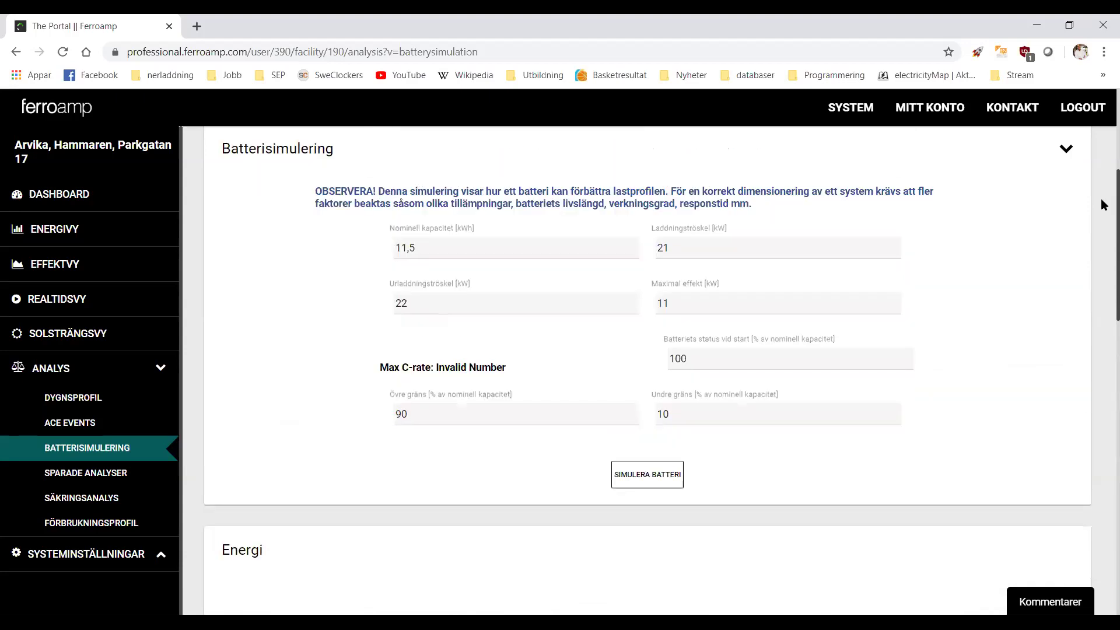
pyautogui.moveTo(1101, 199); pyautogui.dragTo(1104, 242)
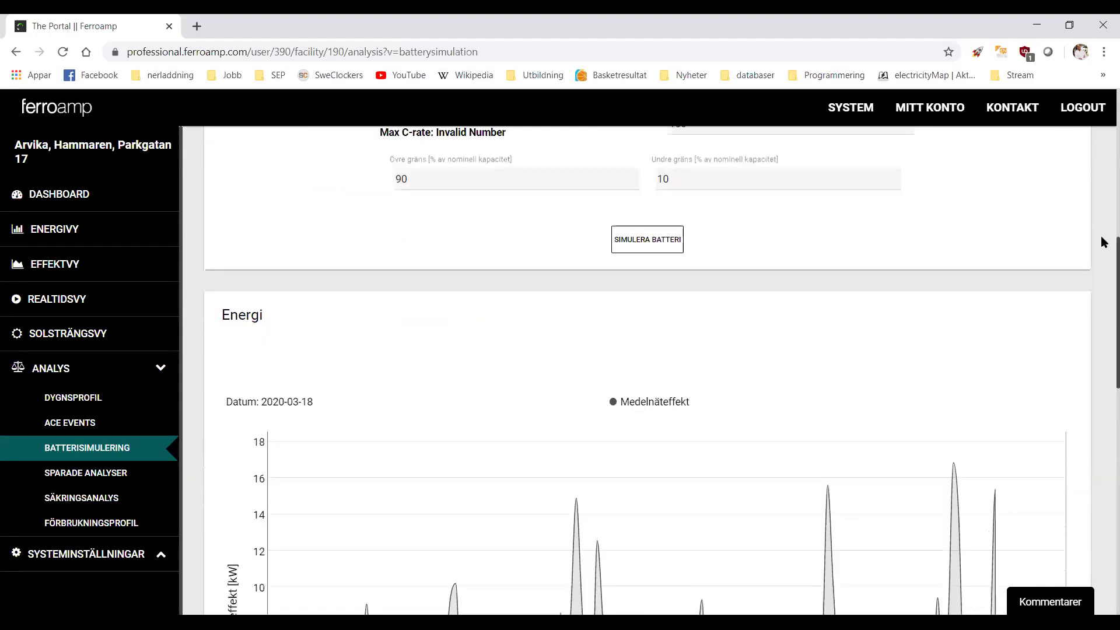
# - Simulate the battery with a discharge threshold of 7 kW and a charge threshold of 6 kW, and view the resulting chart
pyautogui.scroll(4, 1104, 242)
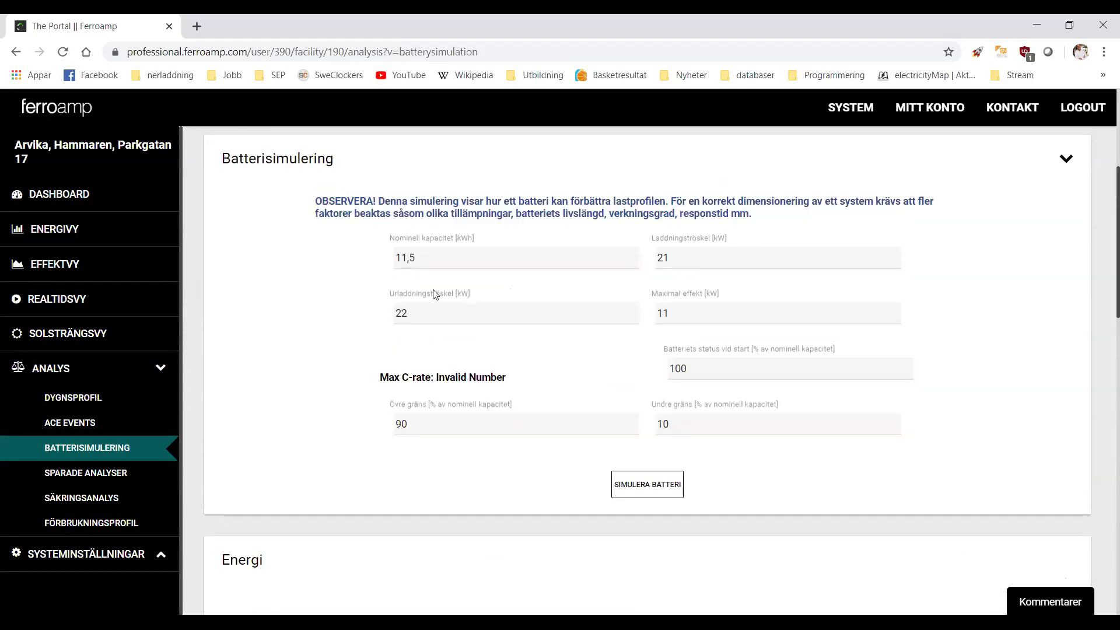
pyautogui.moveTo(412, 312); pyautogui.dragTo(377, 317)
pyautogui.write('7')
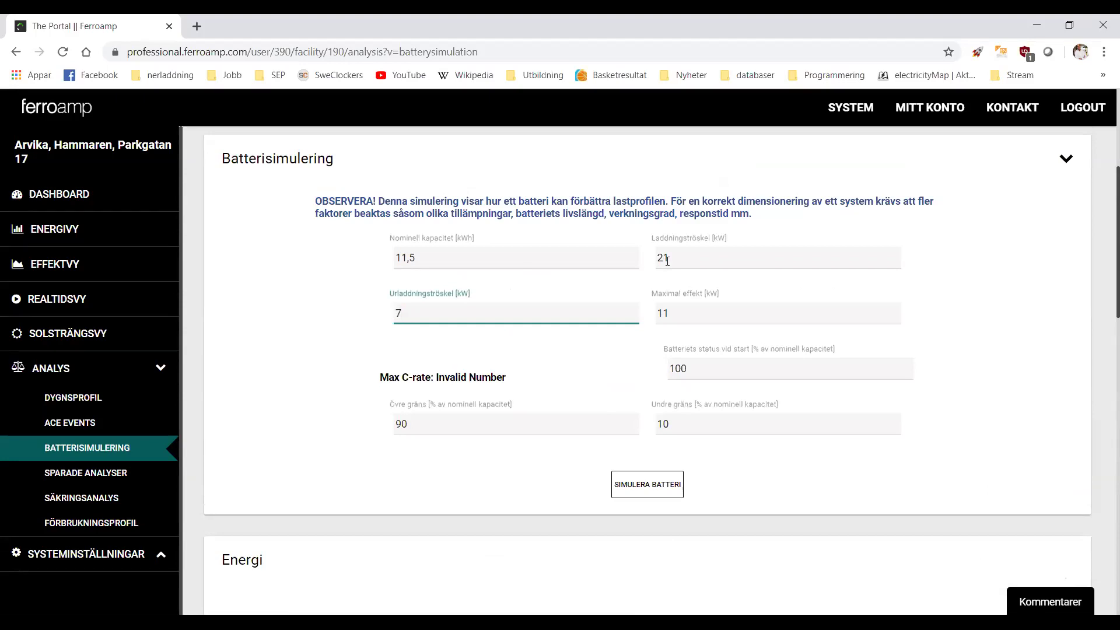
pyautogui.moveTo(672, 257); pyautogui.dragTo(652, 259)
pyautogui.write('6')
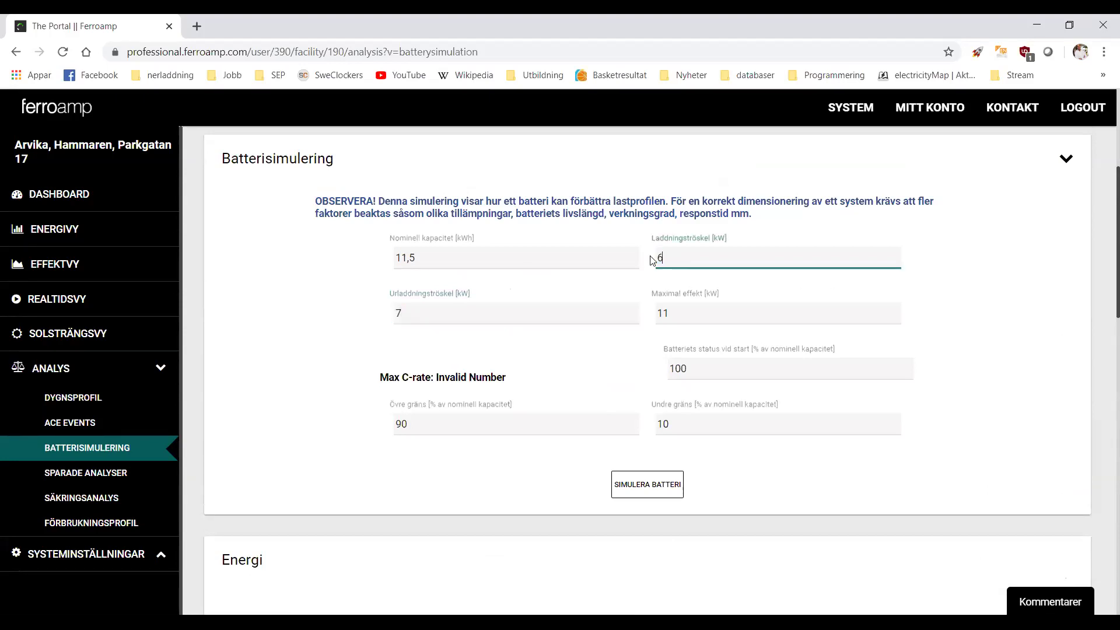
pyautogui.click(654, 484)
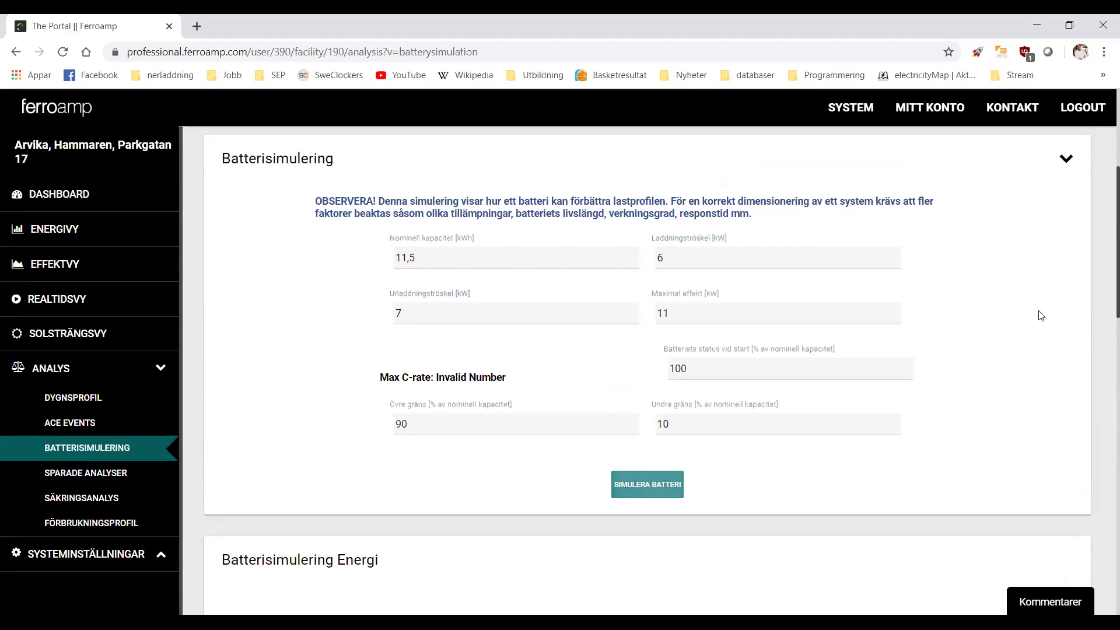
pyautogui.scroll(-8, 1101, 351)
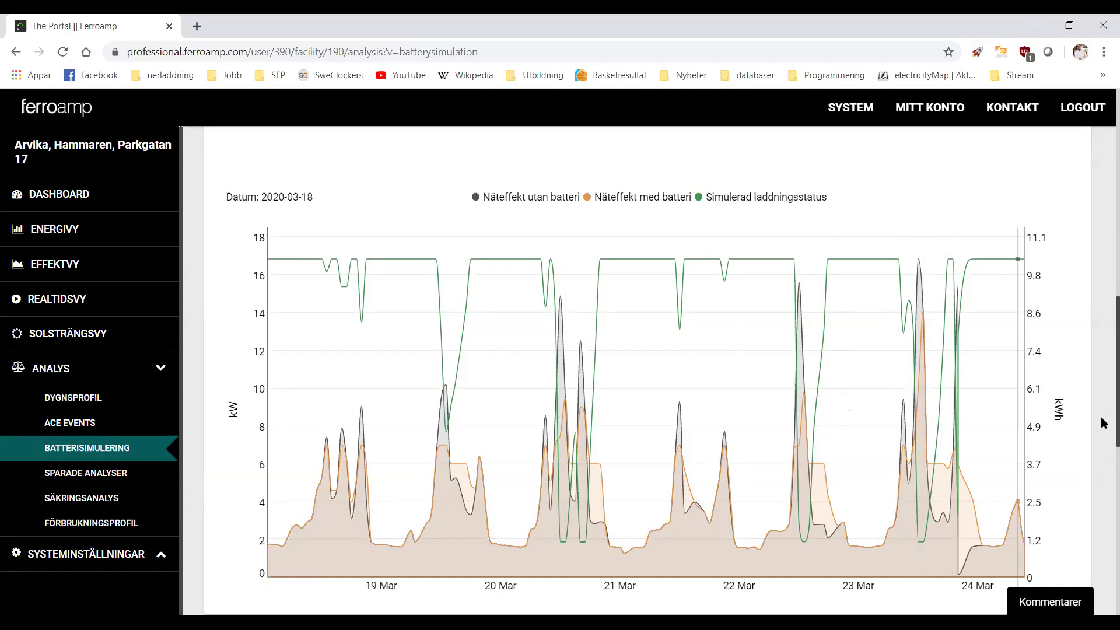
# - Rerun the battery simulation with a discharge threshold of 9 kW and a charge threshold of 8 kW, and bring up its chart
pyautogui.scroll(7, 1104, 379)
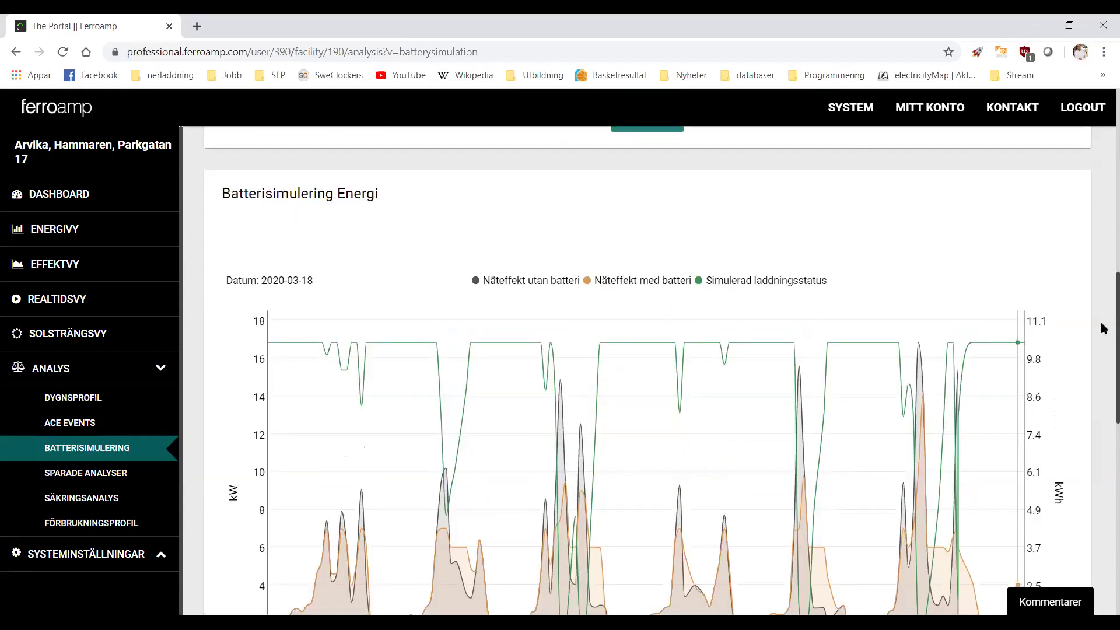
pyautogui.scroll(1, 1104, 274)
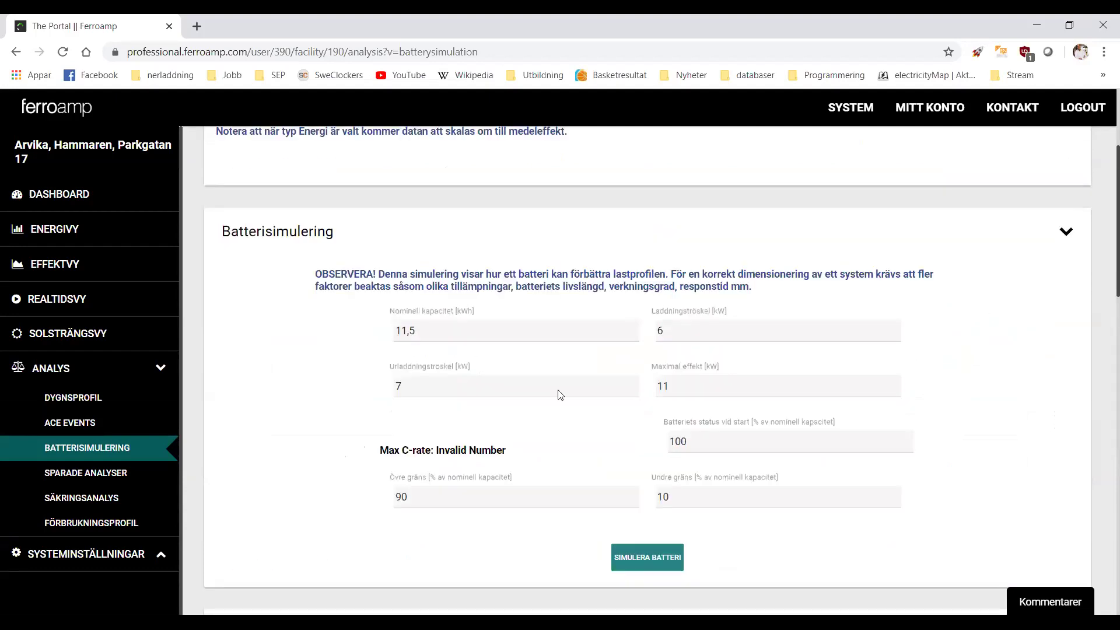
pyautogui.click(418, 388)
pyautogui.moveTo(417, 388); pyautogui.dragTo(384, 390)
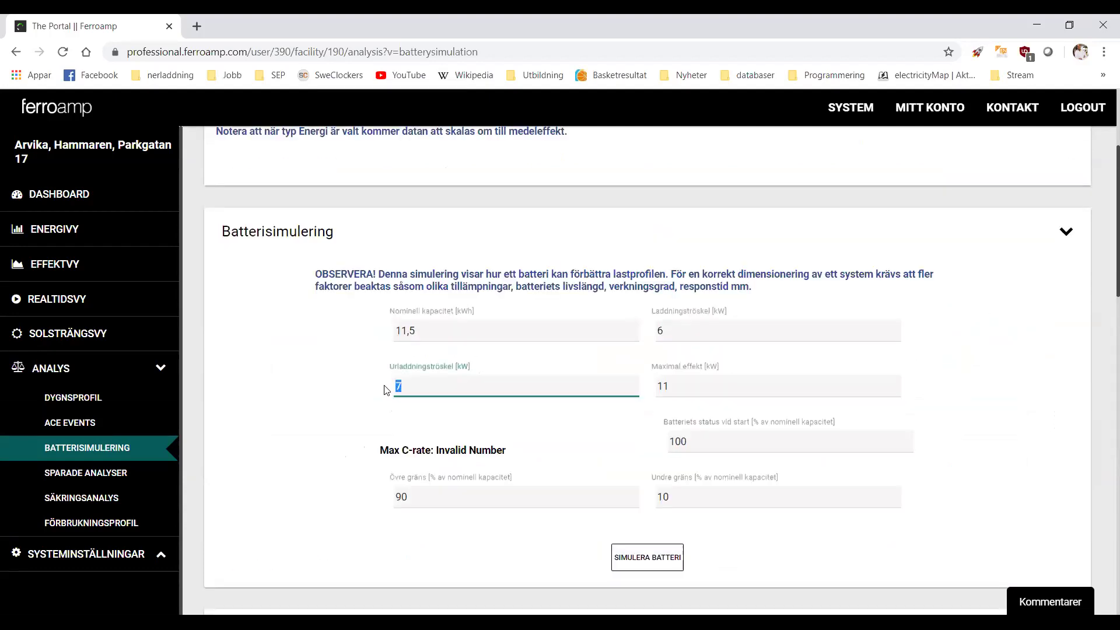
pyautogui.write('9')
pyautogui.moveTo(665, 330); pyautogui.dragTo(652, 331)
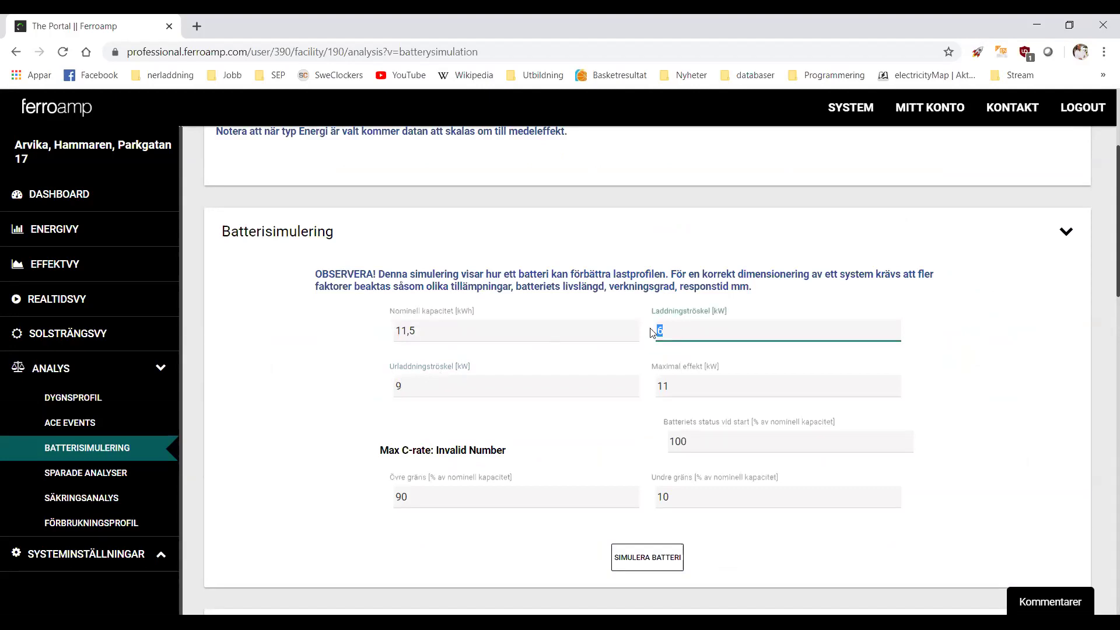
pyautogui.write('8')
pyautogui.click(644, 560)
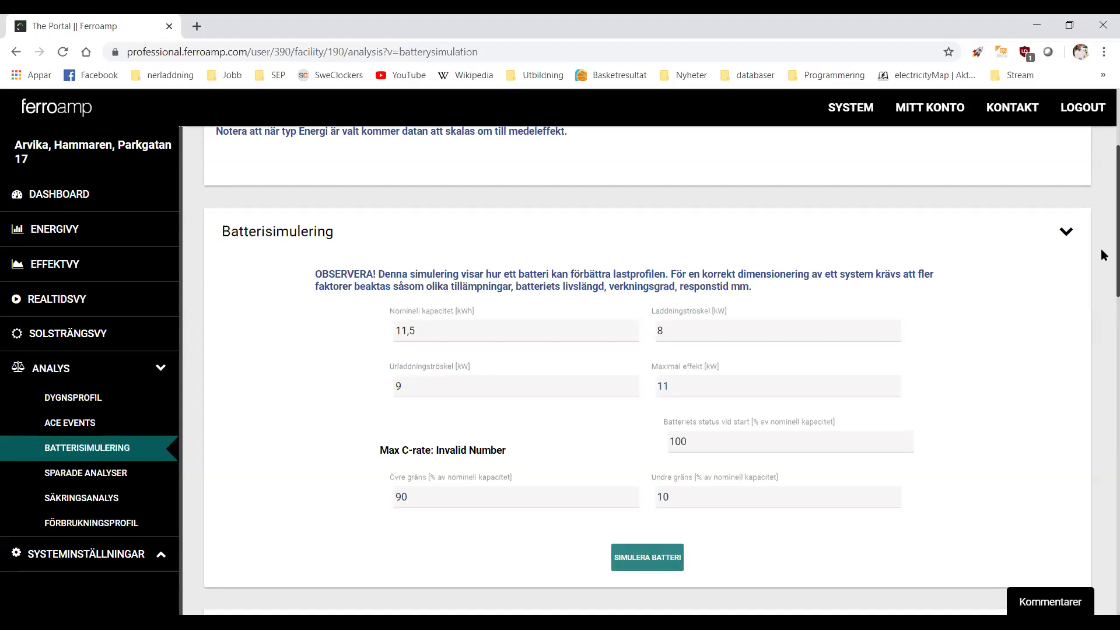
pyautogui.scroll(-8, 1102, 268)
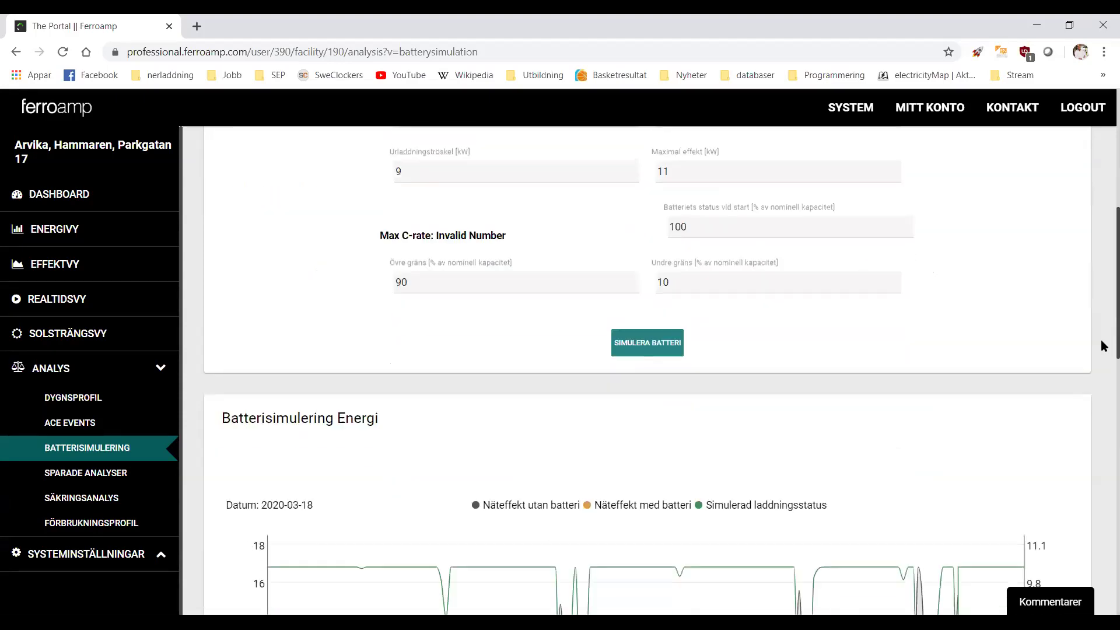